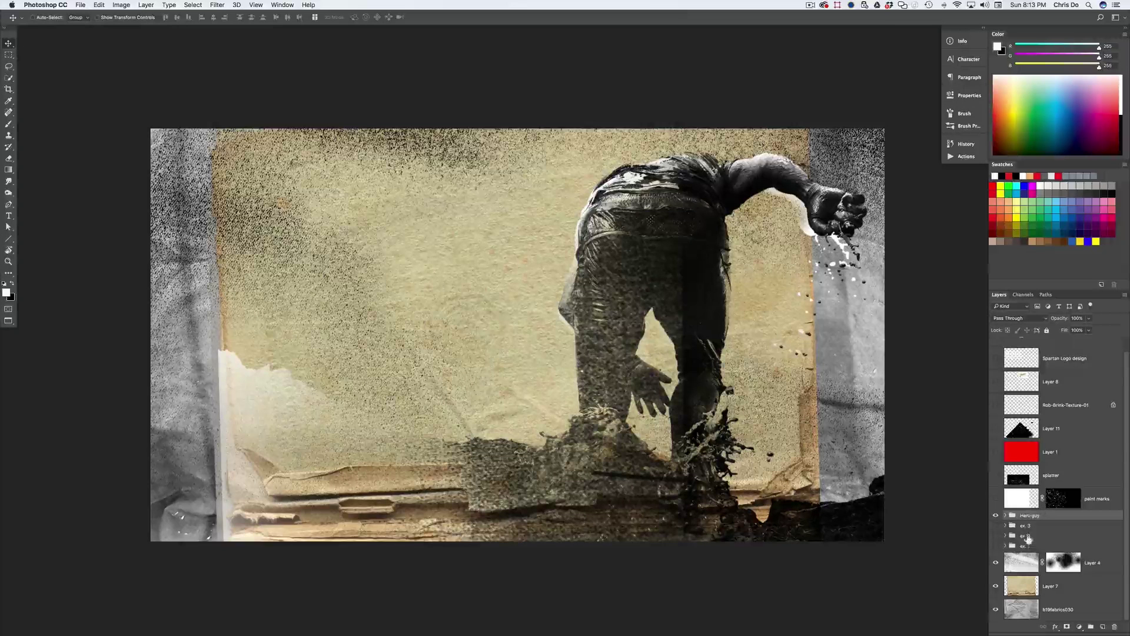
Step: Show the ex. 1 layer group, expand it and select Layer 12
click(994, 562)
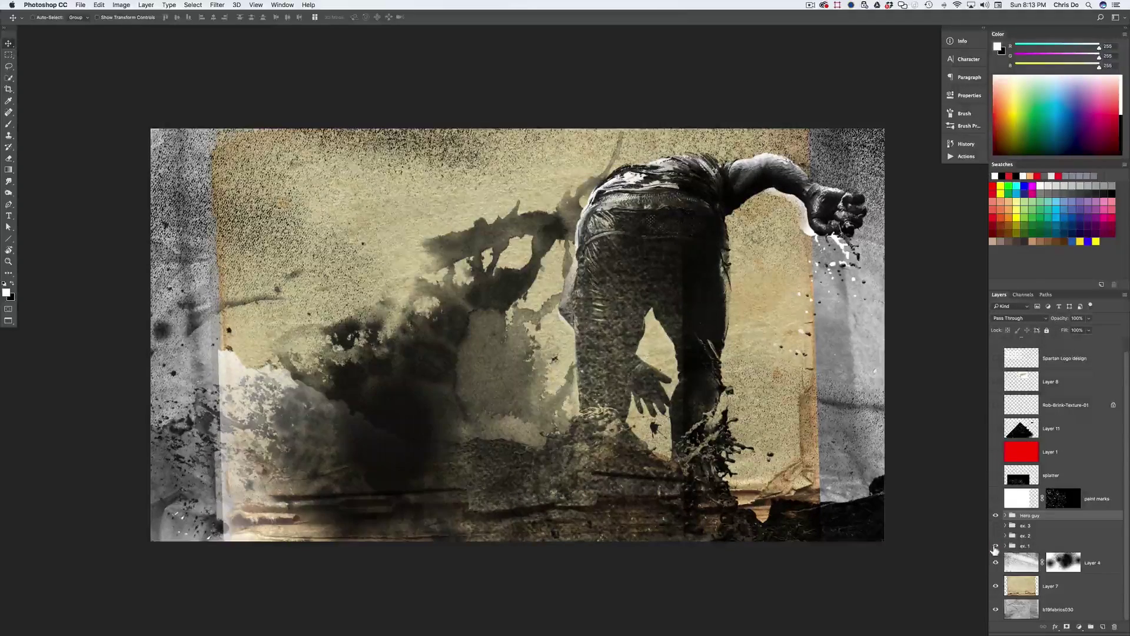
click(1005, 547)
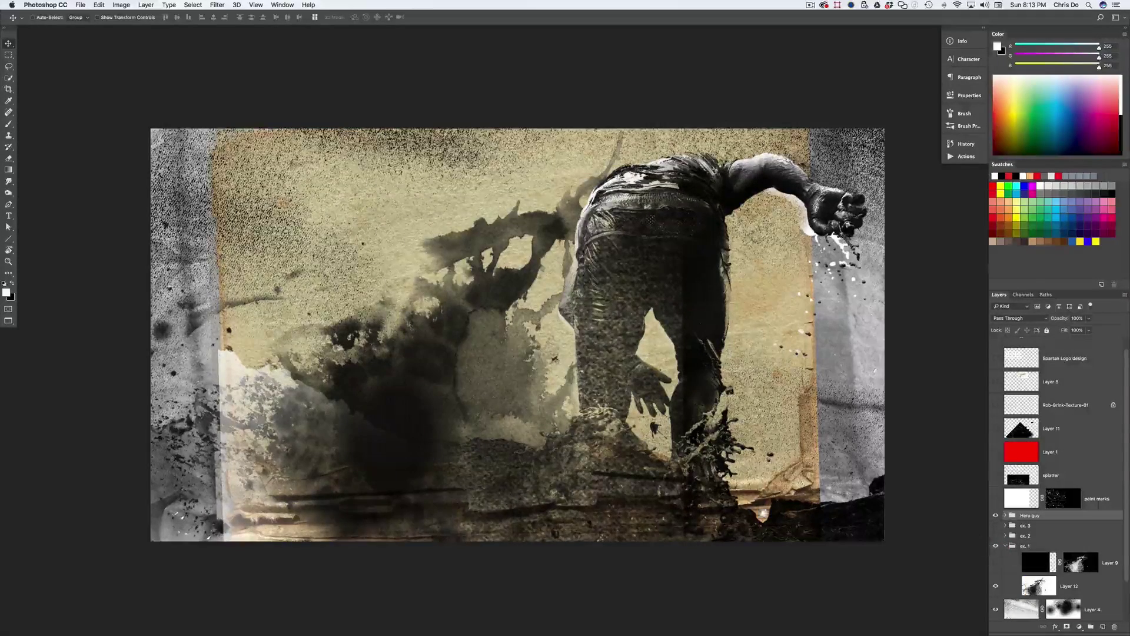
drag(637, 495, 626, 445)
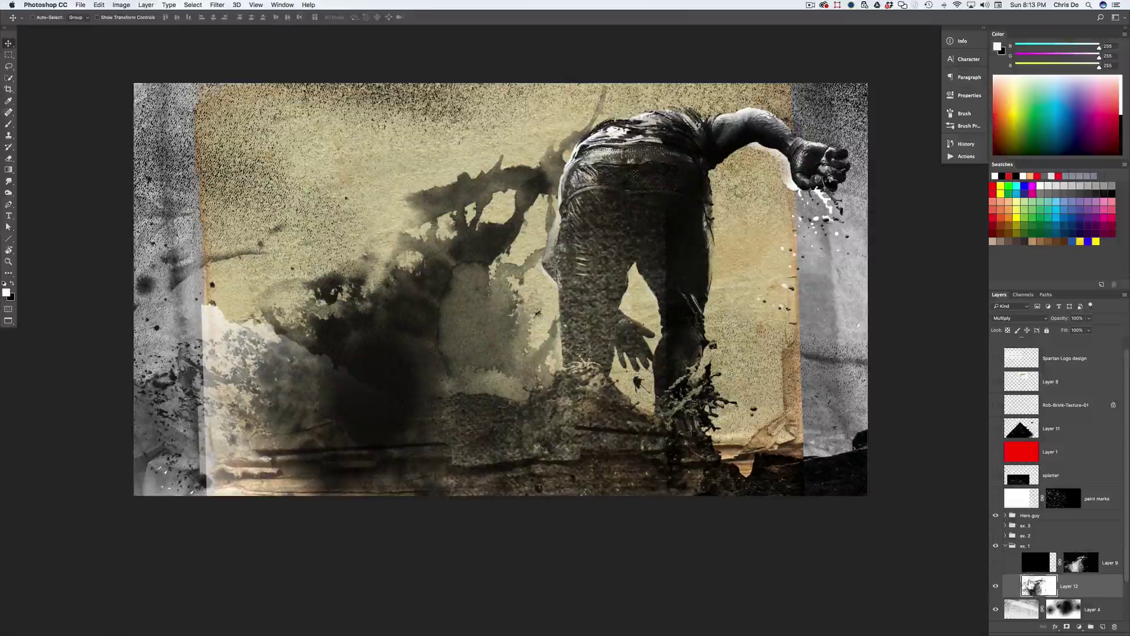
Step: Compare Layer 12's ink texture viewed on its own with the full composite
alt+click(995, 586)
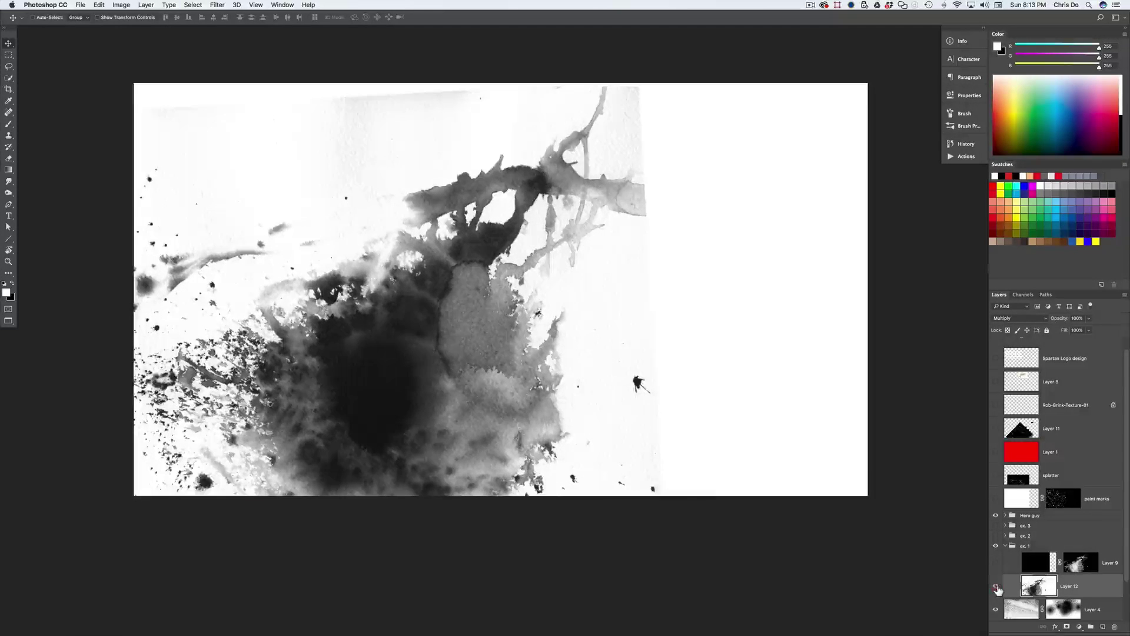
alt+click(996, 587)
alt+click(995, 587)
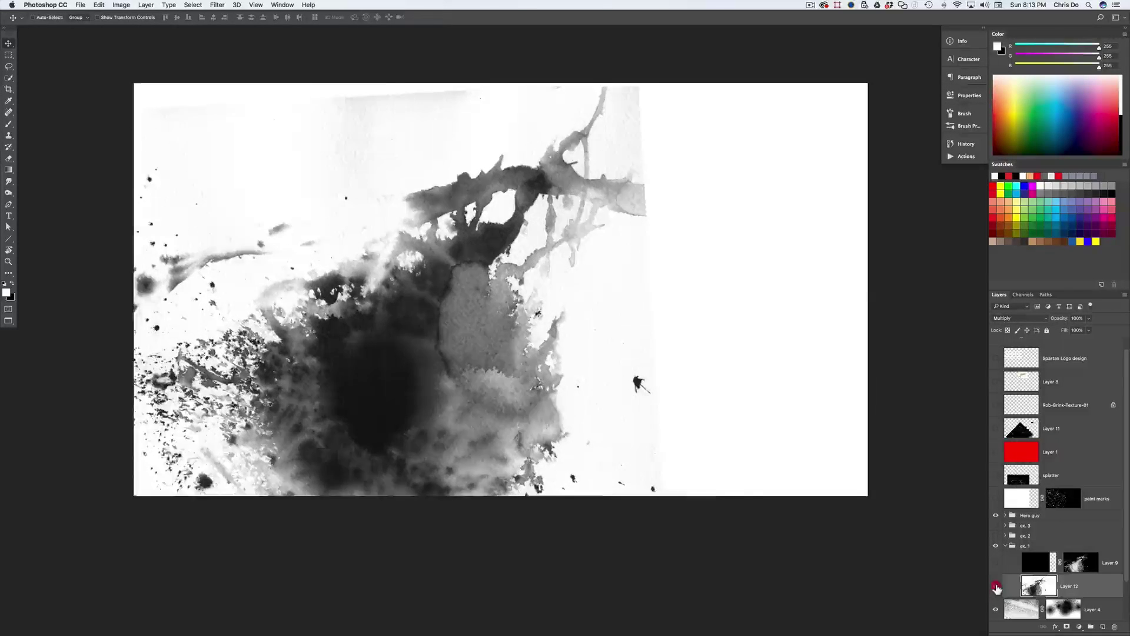
alt+click(995, 587)
alt+click(996, 587)
alt+click(996, 587)
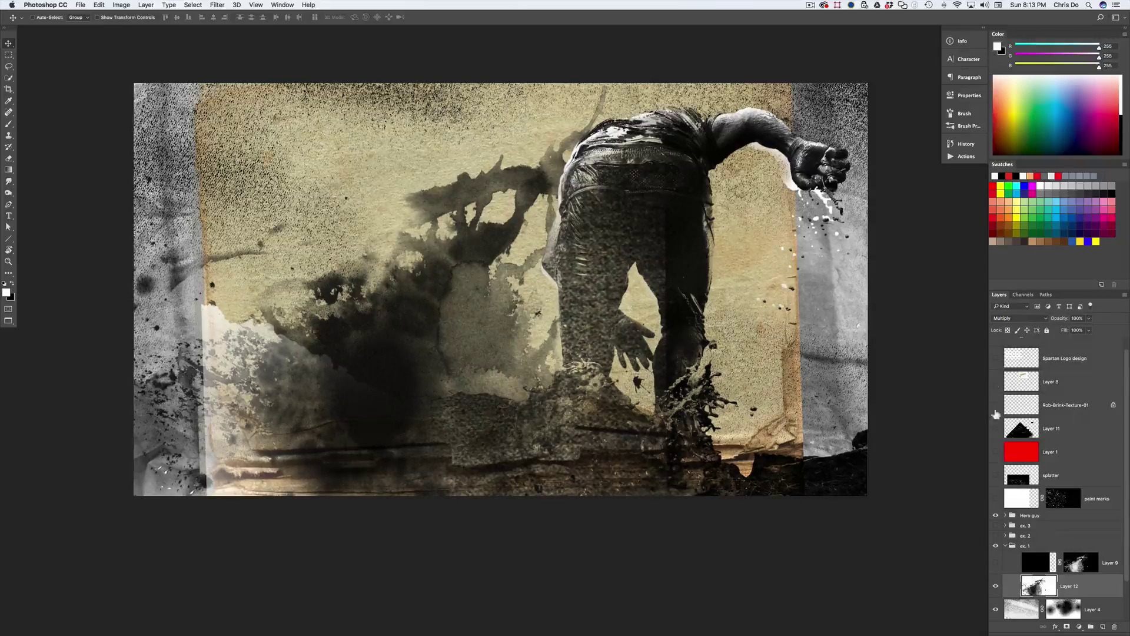
mouse_move(565, 422)
mouse_down()
mouse_move(530, 350)
mouse_move(517, 353)
mouse_move(538, 335)
mouse_move(449, 414)
mouse_move(585, 434)
mouse_move(581, 396)
mouse_move(527, 409)
mouse_move(529, 426)
mouse_move(544, 371)
mouse_move(543, 408)
mouse_move(528, 423)
mouse_move(506, 395)
mouse_move(612, 411)
mouse_up()
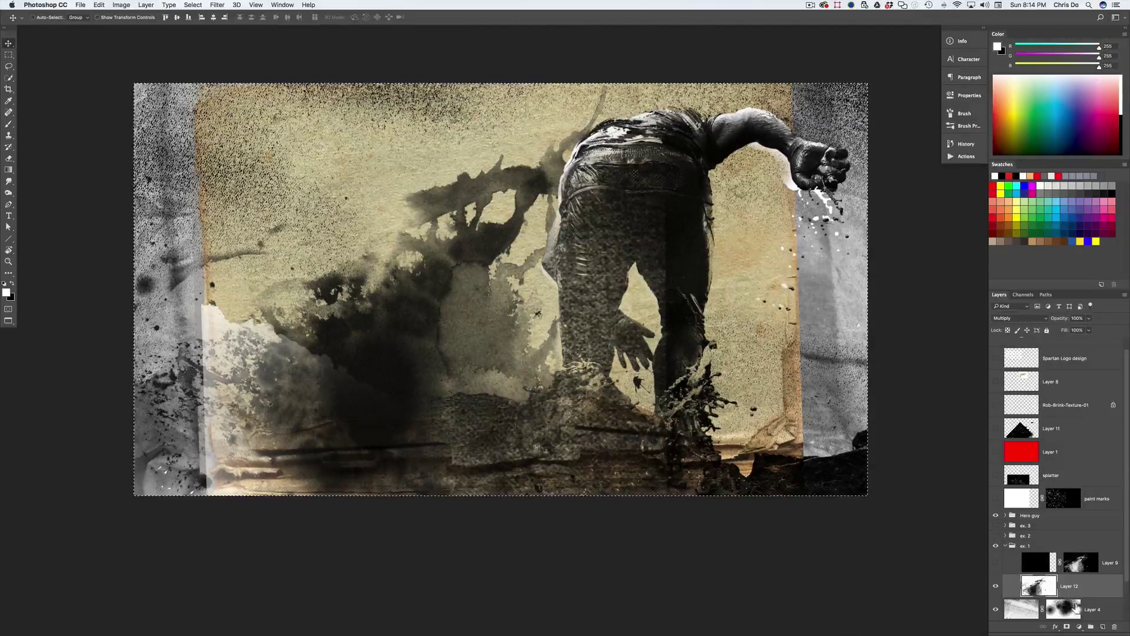
Step: With all of Layer 12 selected and copied, create a new layer above it and fill it with solid blue
click(1102, 627)
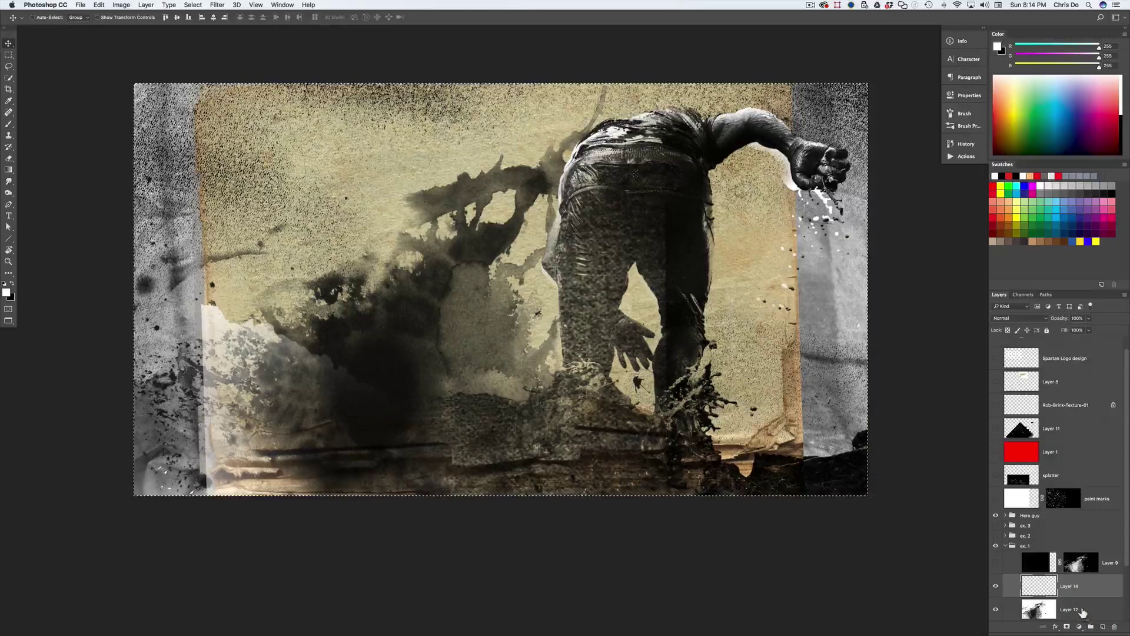
key(d)
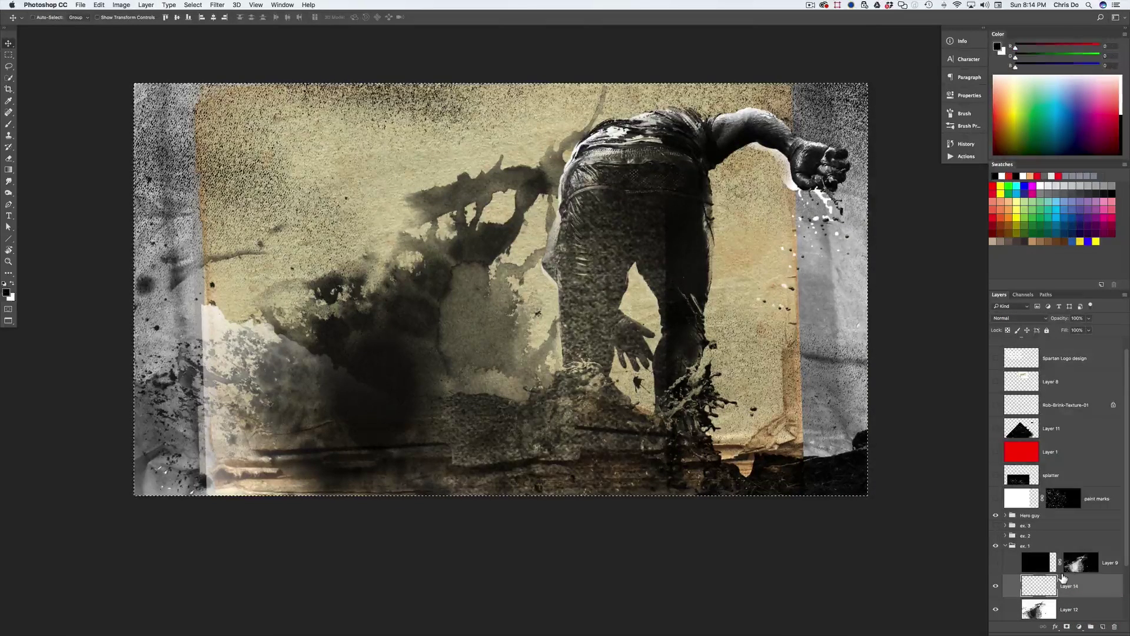
key(alt+BackSpace)
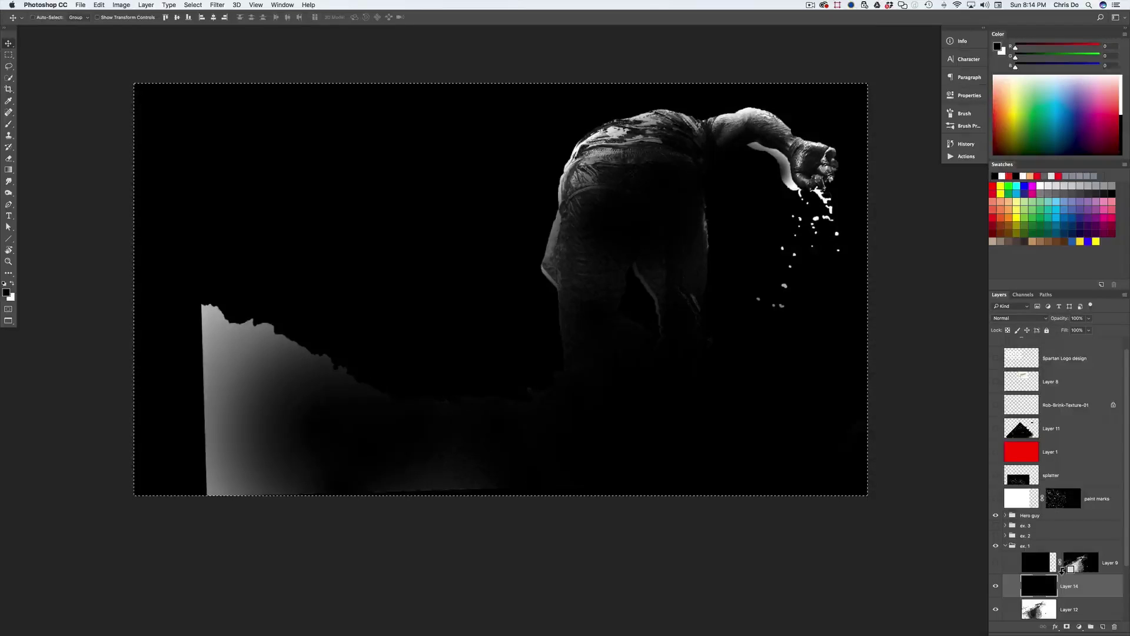
click(1088, 240)
key(alt+BackSpace)
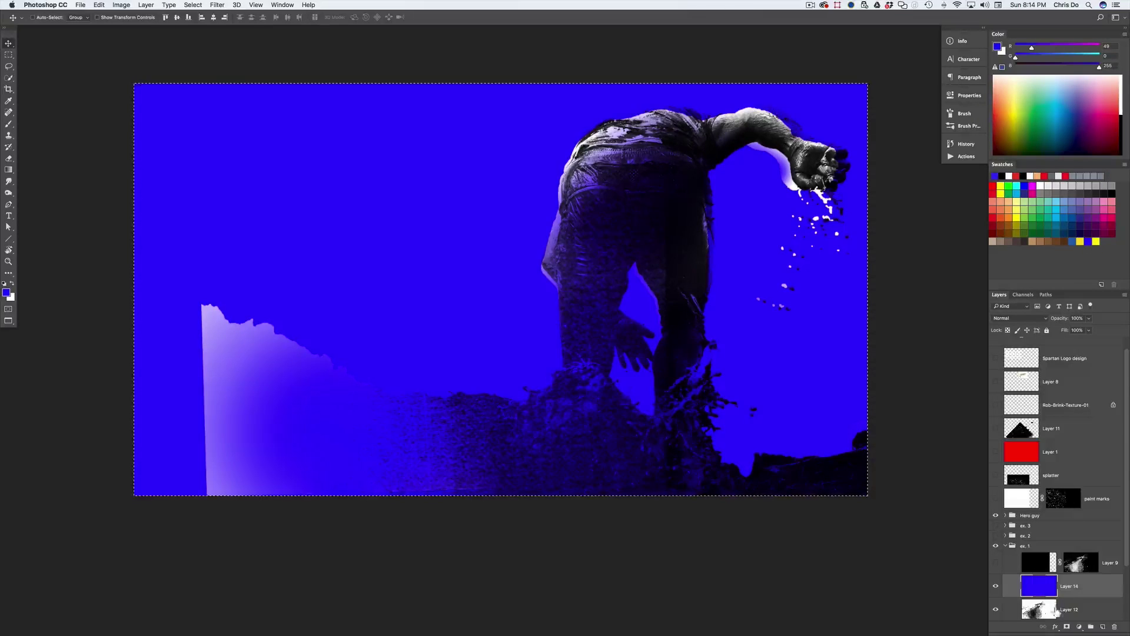
Step: Mask the blue layer with the copied Layer 12 ink texture, inverted so the ink is white on black
click(1067, 628)
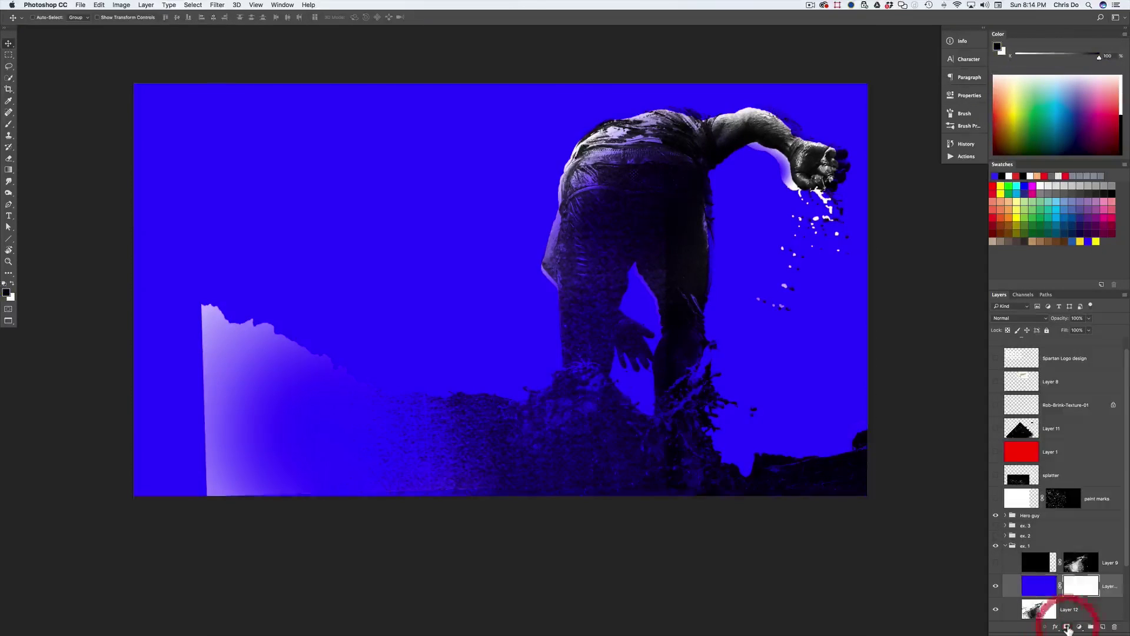
super+click(1076, 590)
alt+click(1076, 590)
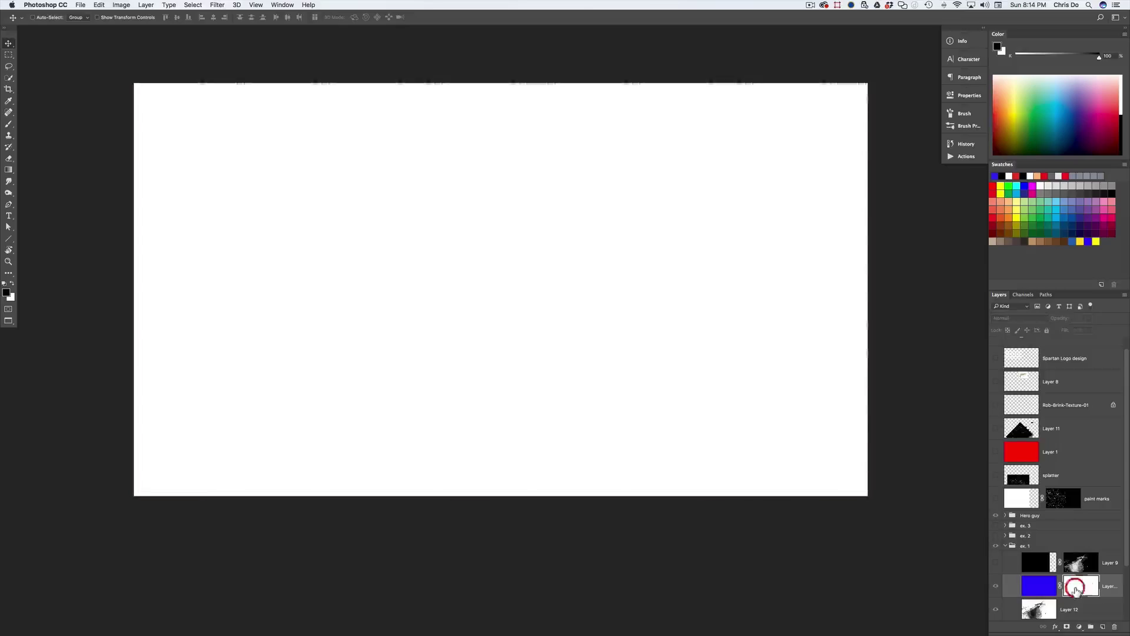
key(super+v)
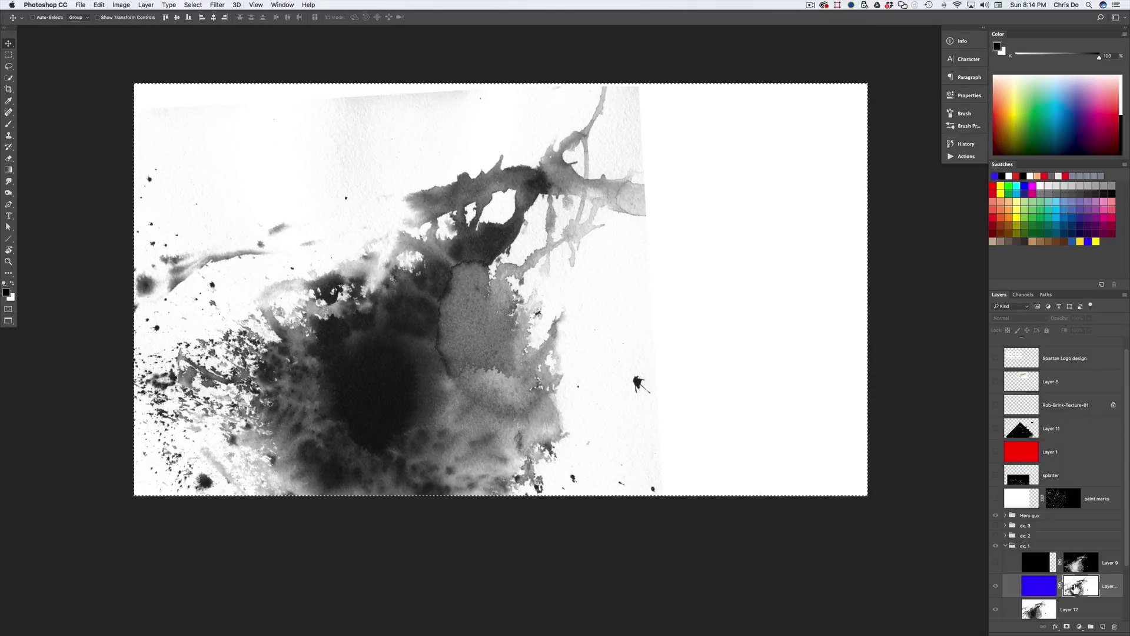
key(ctrl+i)
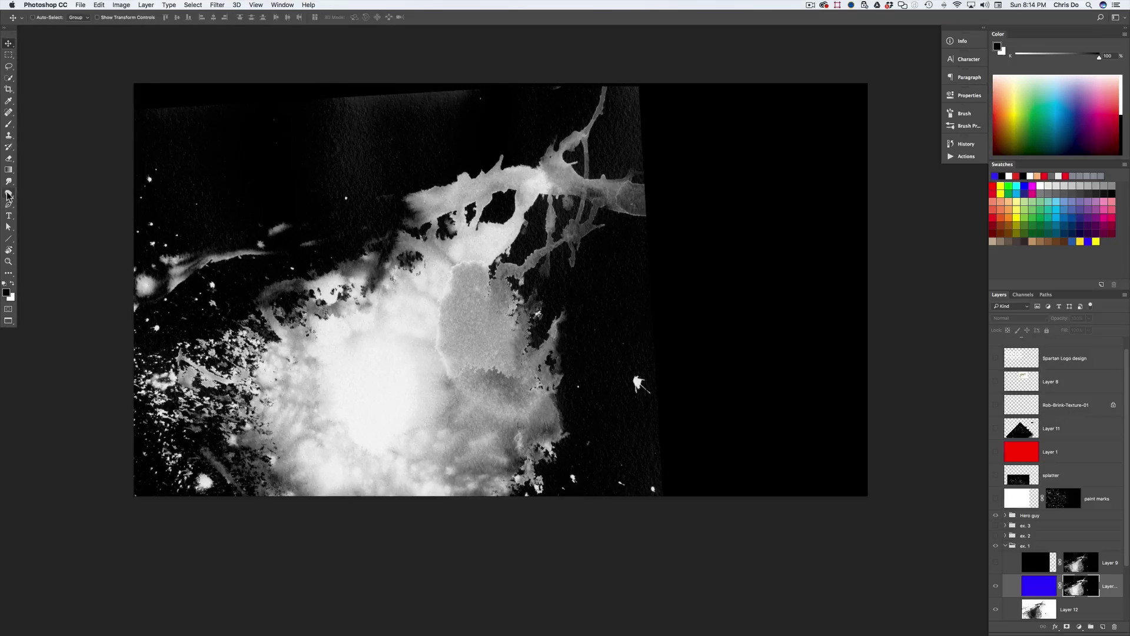
Step: Burn the midtones of the mask's dark background around the ink with a brush of about 310 px
key(b)
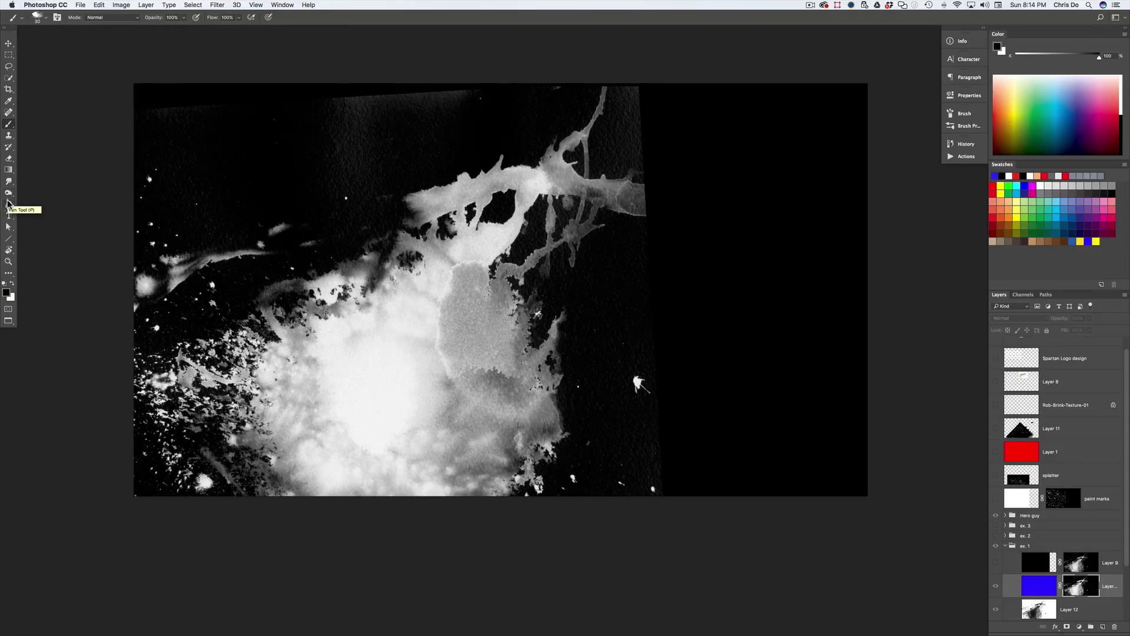
key(o)
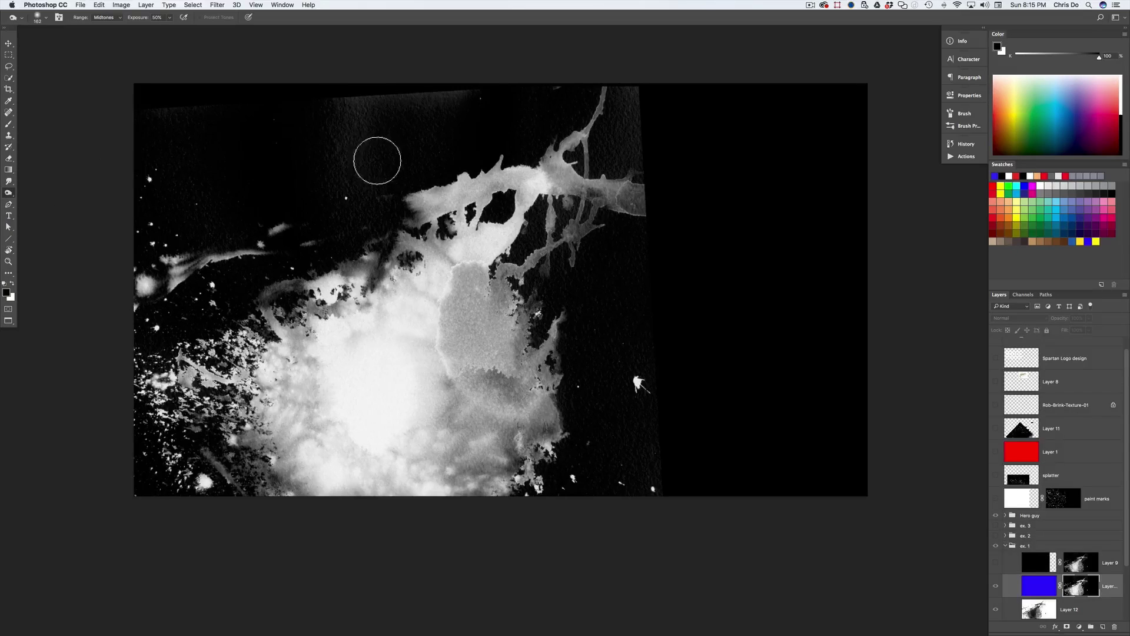
key(ctrl+alt)
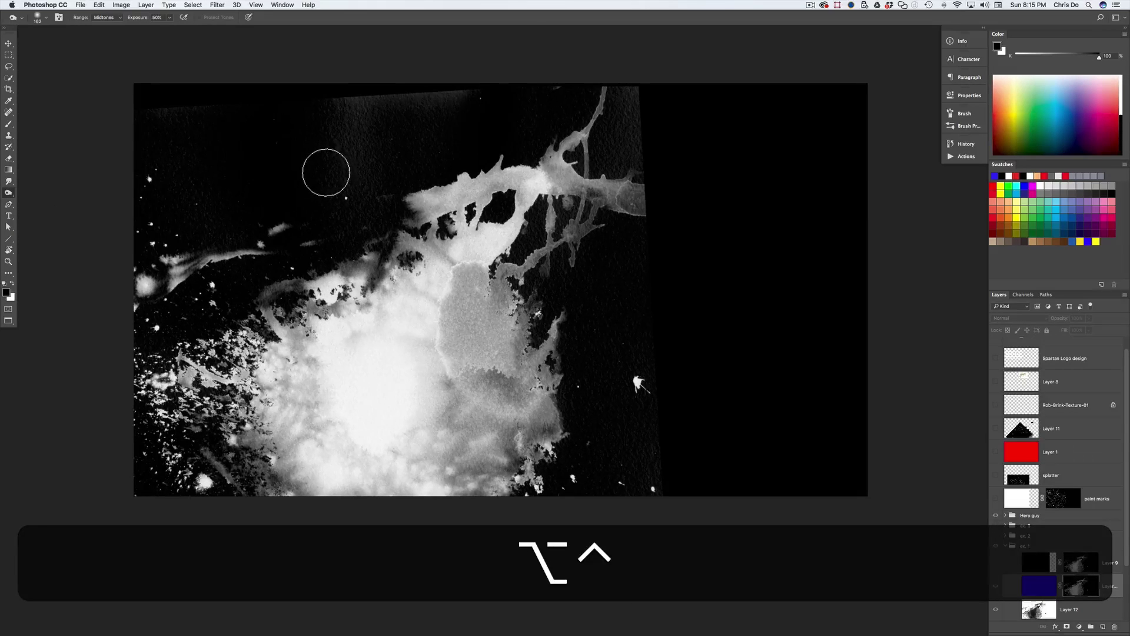
mouse_move(343, 172)
mouse_down()
mouse_move(393, 174)
mouse_move(364, 172)
mouse_move(373, 147)
mouse_up()
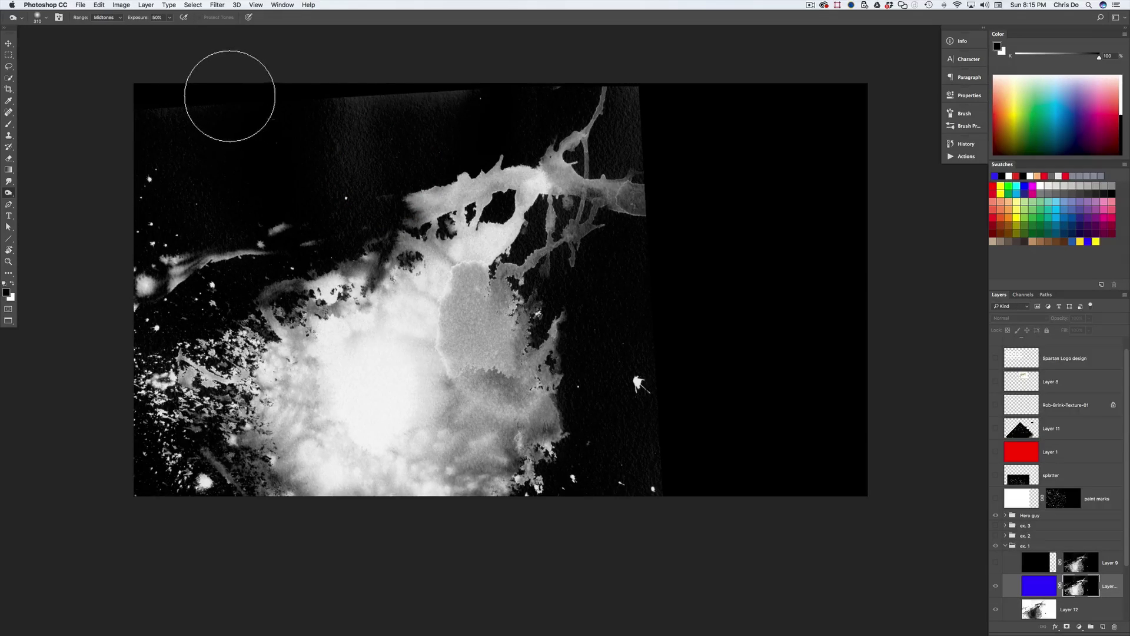
mouse_move(364, 91)
mouse_down()
mouse_move(282, 109)
mouse_move(454, 85)
mouse_move(275, 108)
mouse_move(511, 87)
mouse_move(313, 101)
mouse_move(441, 97)
mouse_move(246, 118)
mouse_move(291, 101)
mouse_move(245, 95)
mouse_move(151, 113)
mouse_move(221, 140)
mouse_move(505, 71)
mouse_move(520, 86)
mouse_move(637, 72)
mouse_move(666, 120)
mouse_move(648, 123)
mouse_move(651, 103)
mouse_move(641, 125)
mouse_move(658, 144)
mouse_move(636, 125)
mouse_move(646, 139)
mouse_move(662, 136)
mouse_move(704, 184)
mouse_move(639, 138)
mouse_move(707, 234)
mouse_move(662, 247)
mouse_move(682, 265)
mouse_move(675, 451)
mouse_move(670, 323)
mouse_up()
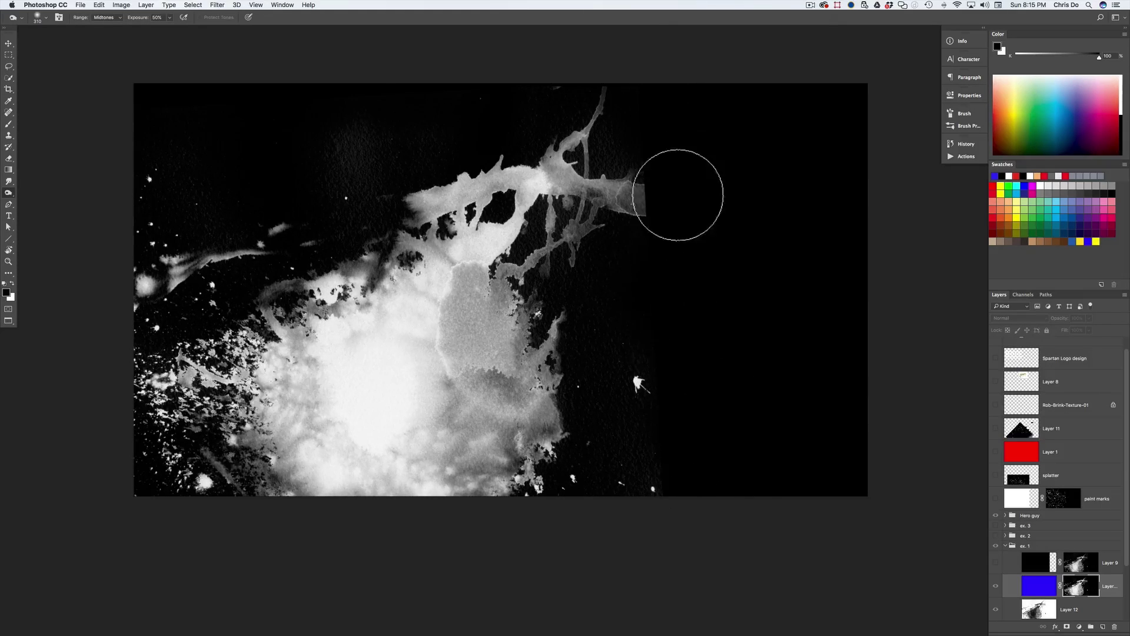
mouse_move(559, 73)
mouse_down()
mouse_move(420, 104)
mouse_move(339, 136)
mouse_move(389, 121)
mouse_move(390, 145)
mouse_move(318, 212)
mouse_move(145, 140)
mouse_move(482, 159)
mouse_move(687, 230)
mouse_up()
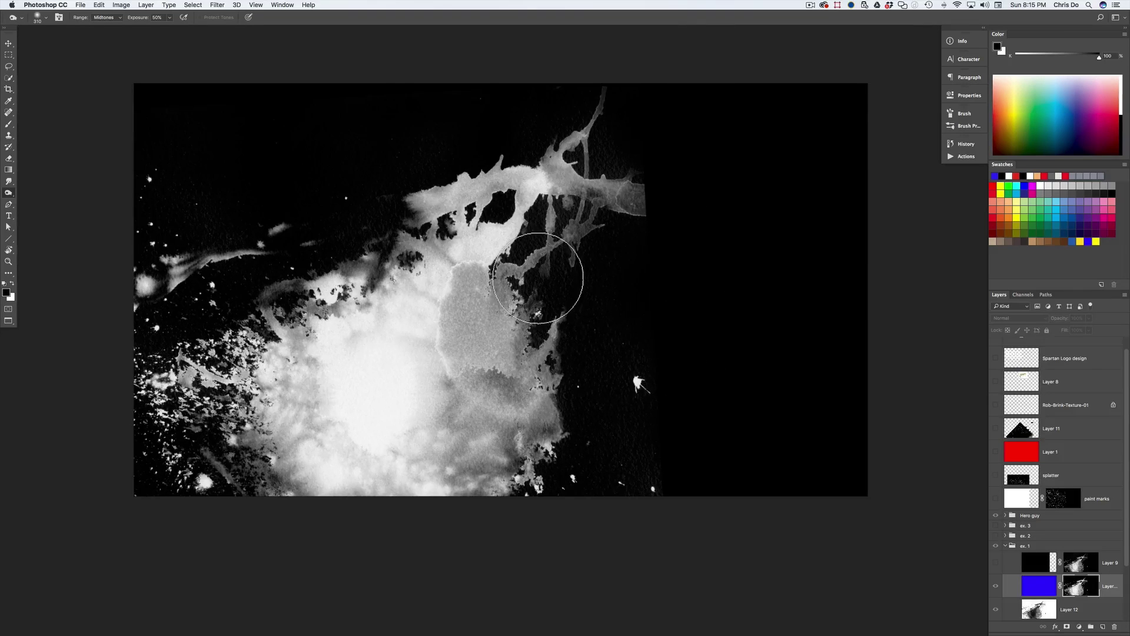
Step: Darken the mask's hard edge at the ink branch's right end with a soft black brush, about 212 px, Overlay mode, 50% opacity
key(b)
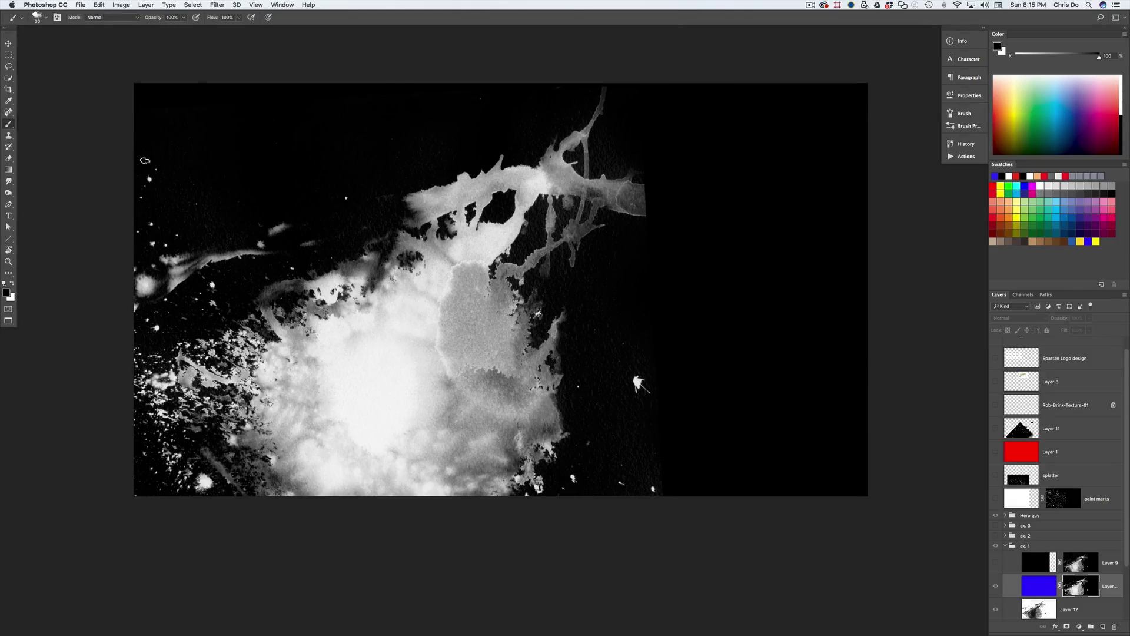
click(39, 17)
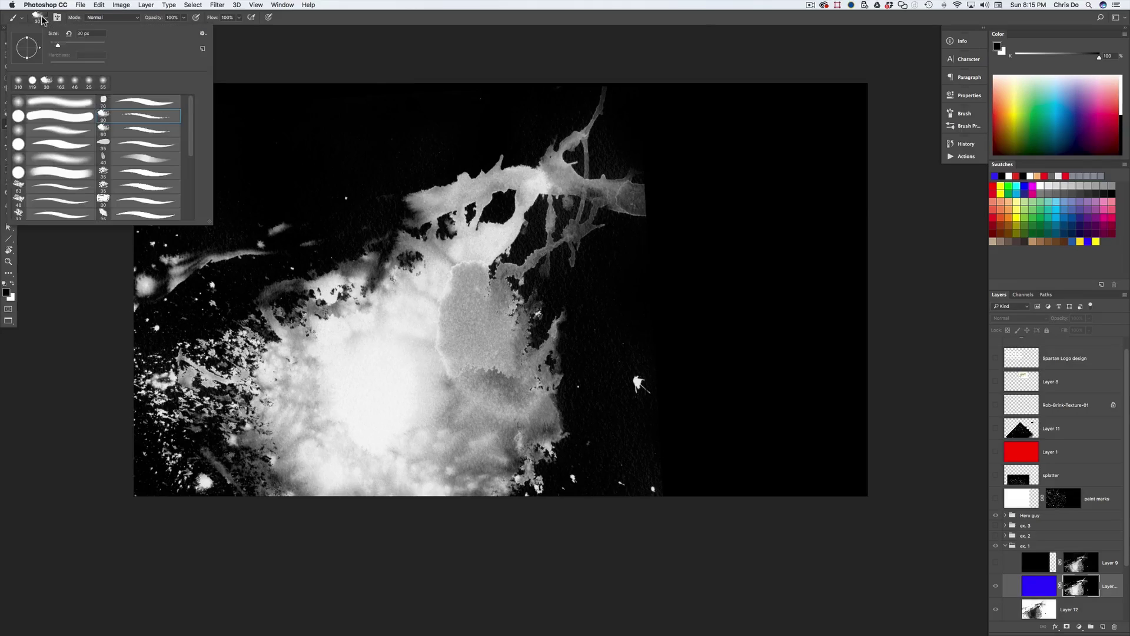
click(103, 83)
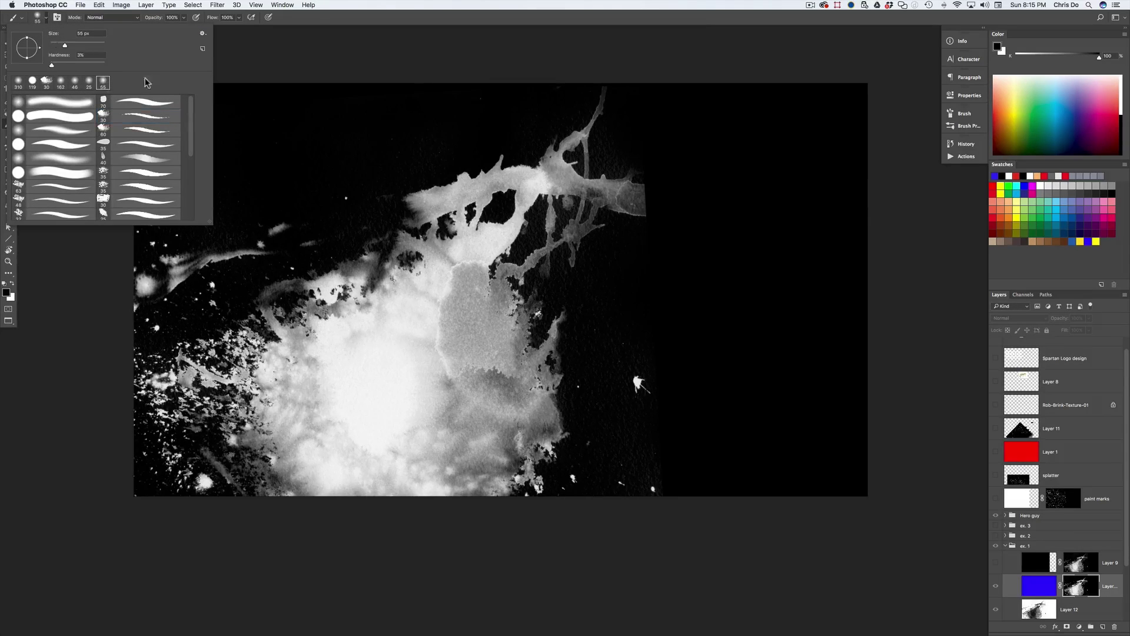
key(Escape)
drag(360, 157, 439, 133)
click(114, 17)
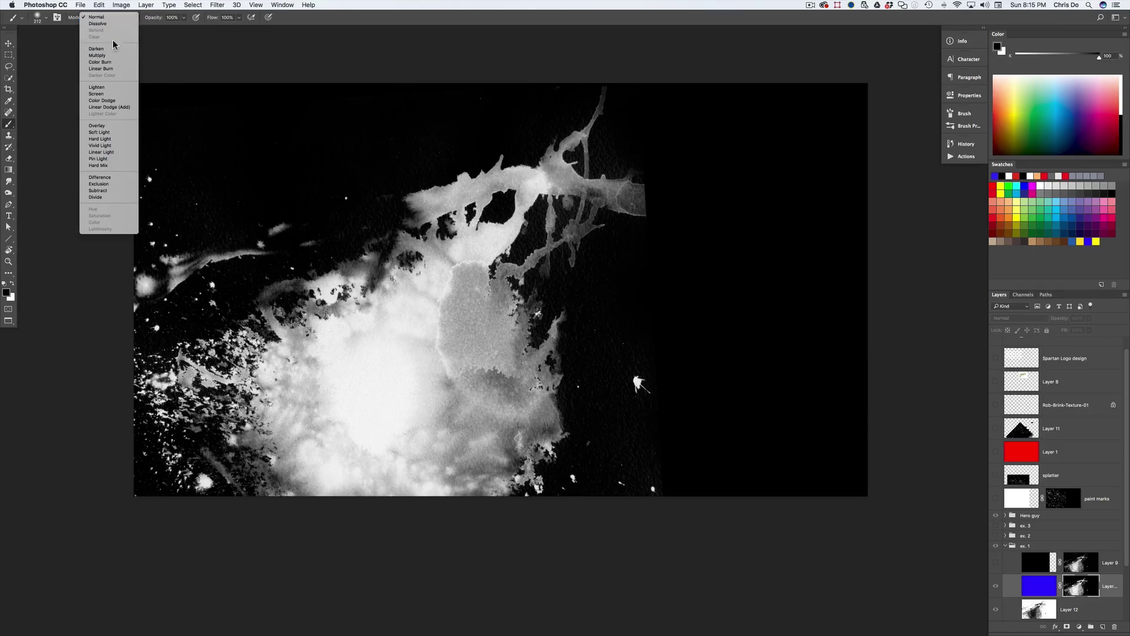
click(113, 126)
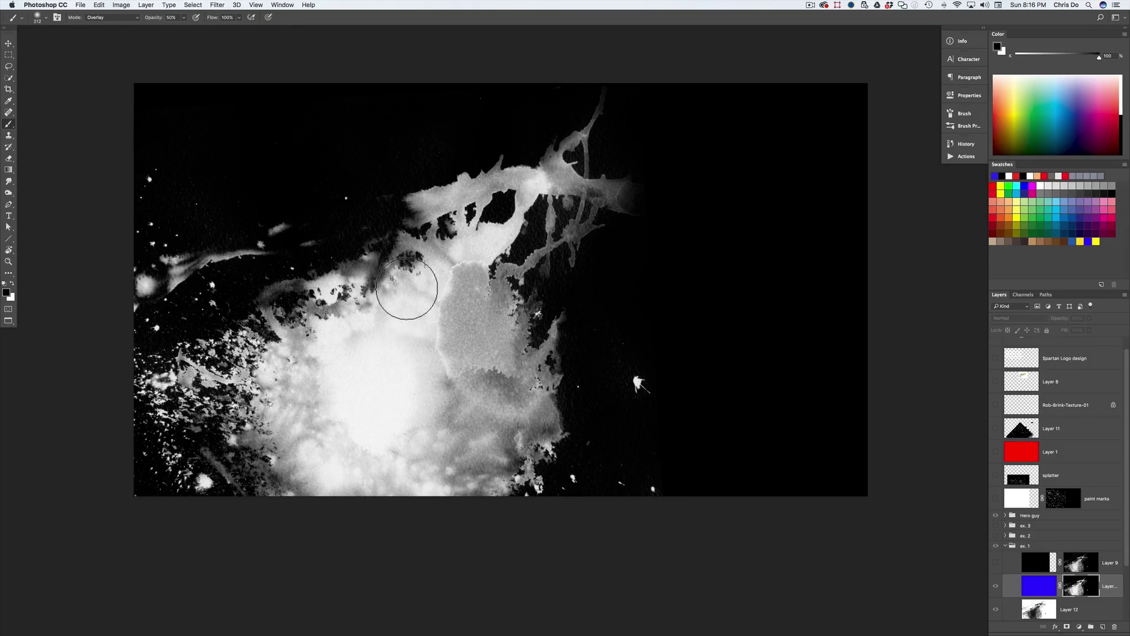
Step: Brighten the ink branches and main blotch in the mask with a white Overlay brush of about 528 px
key(x)
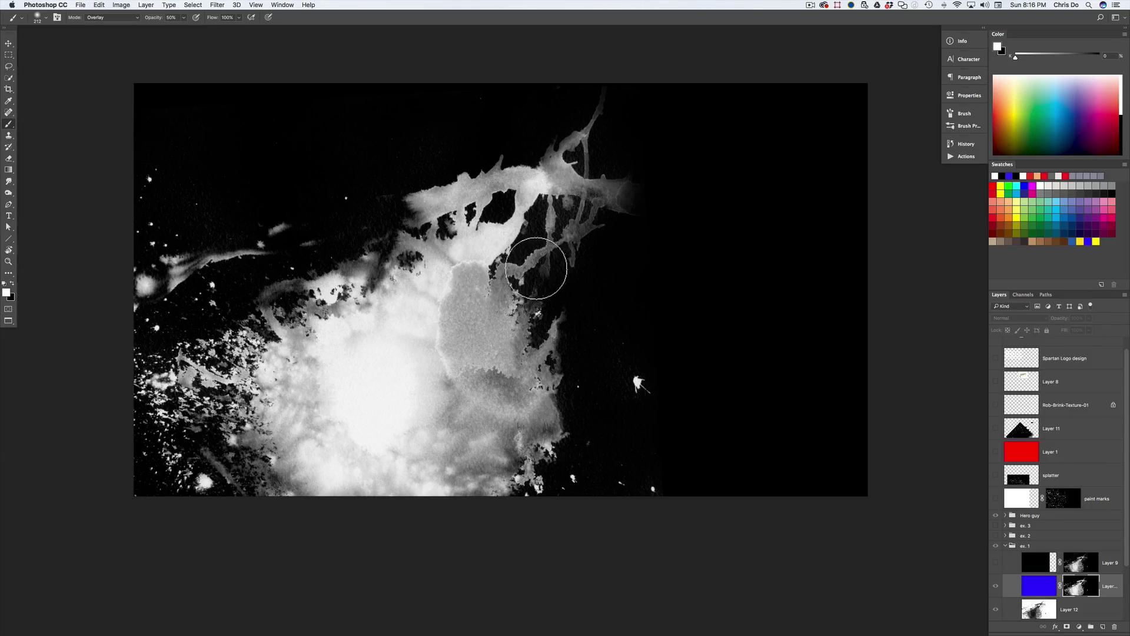
drag(526, 274, 574, 282)
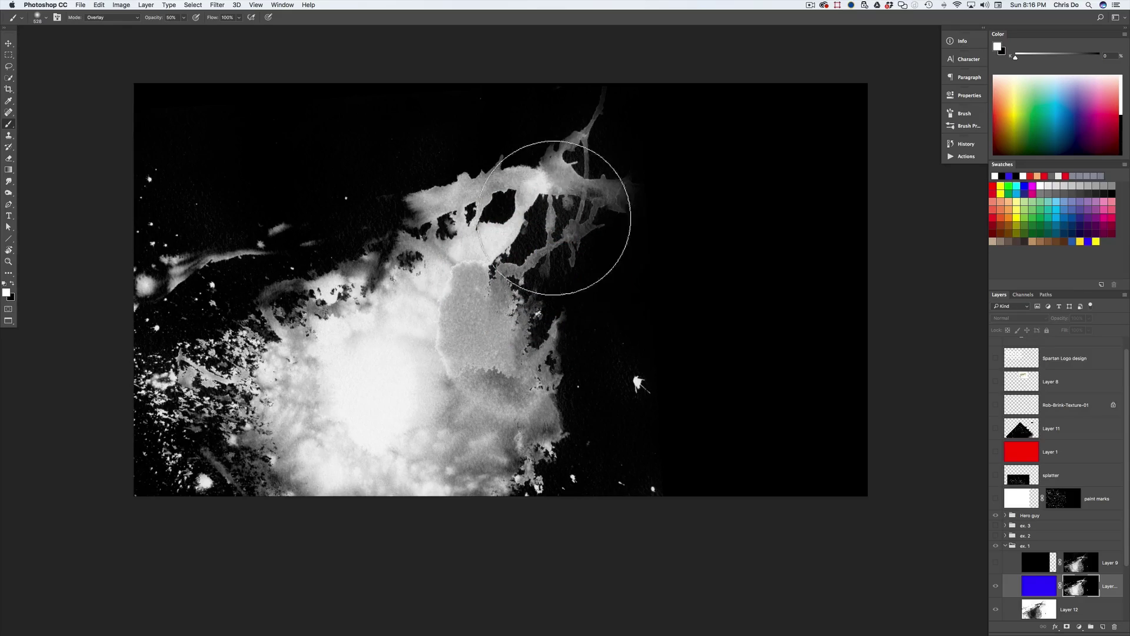
drag(551, 369, 549, 382)
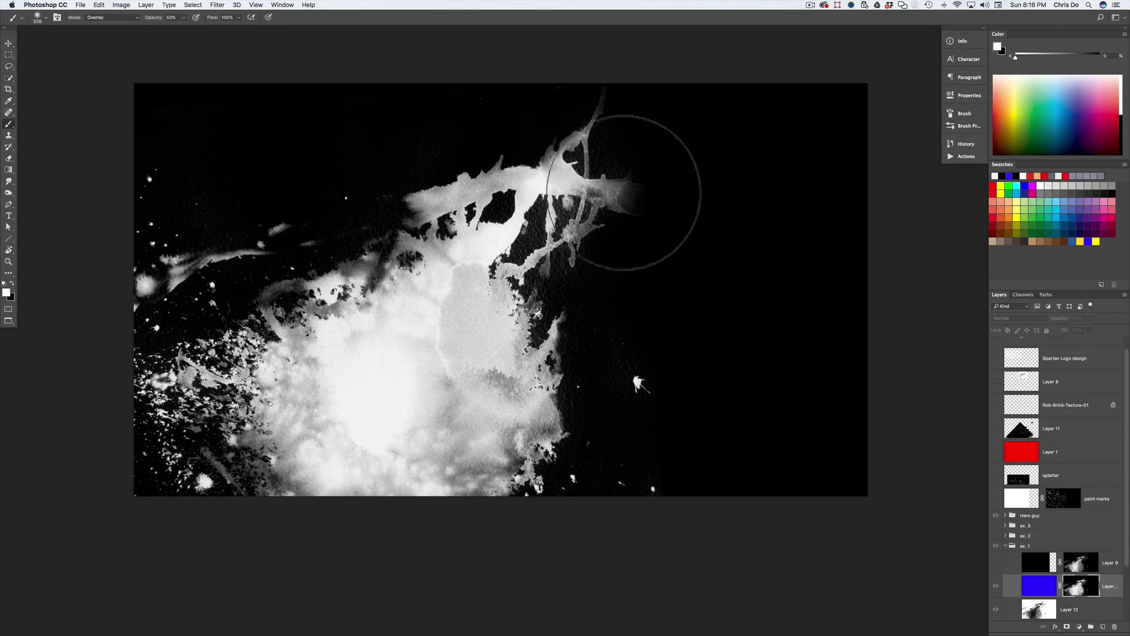
drag(294, 298, 477, 377)
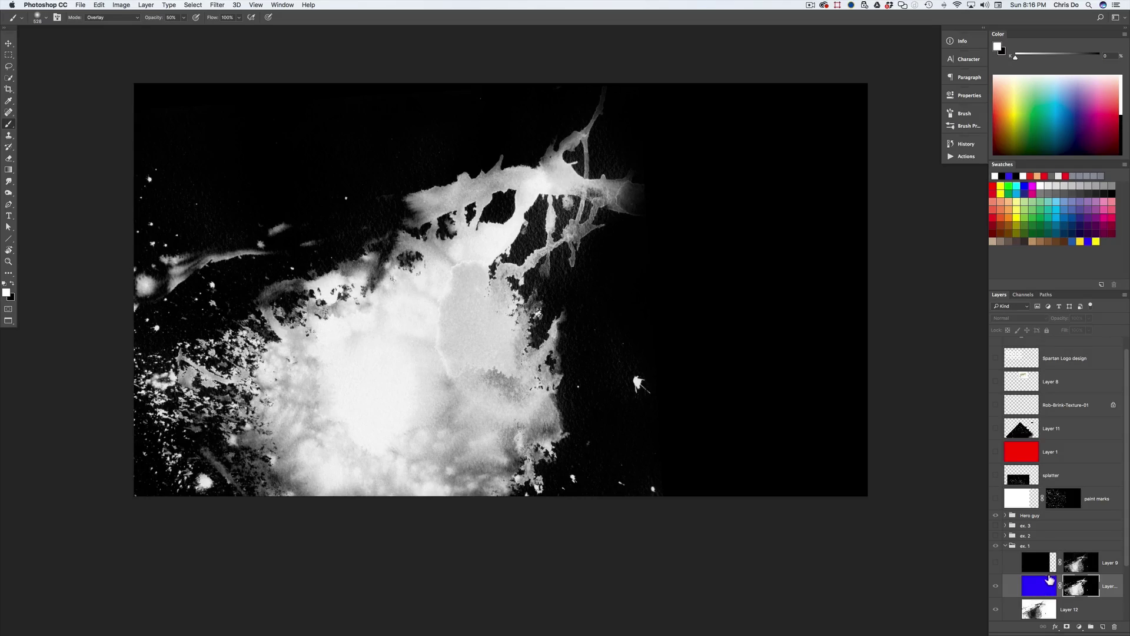
Step: Return from the mask view to the composite and set the blue layer's blend mode to Multiply
alt+click(1070, 593)
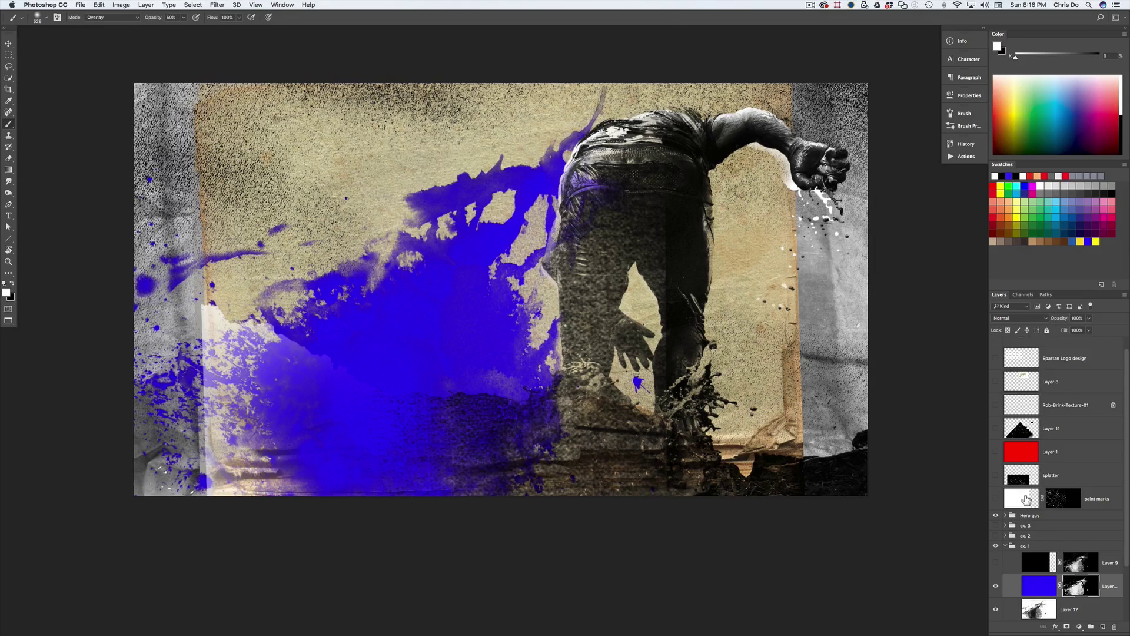
key(v)
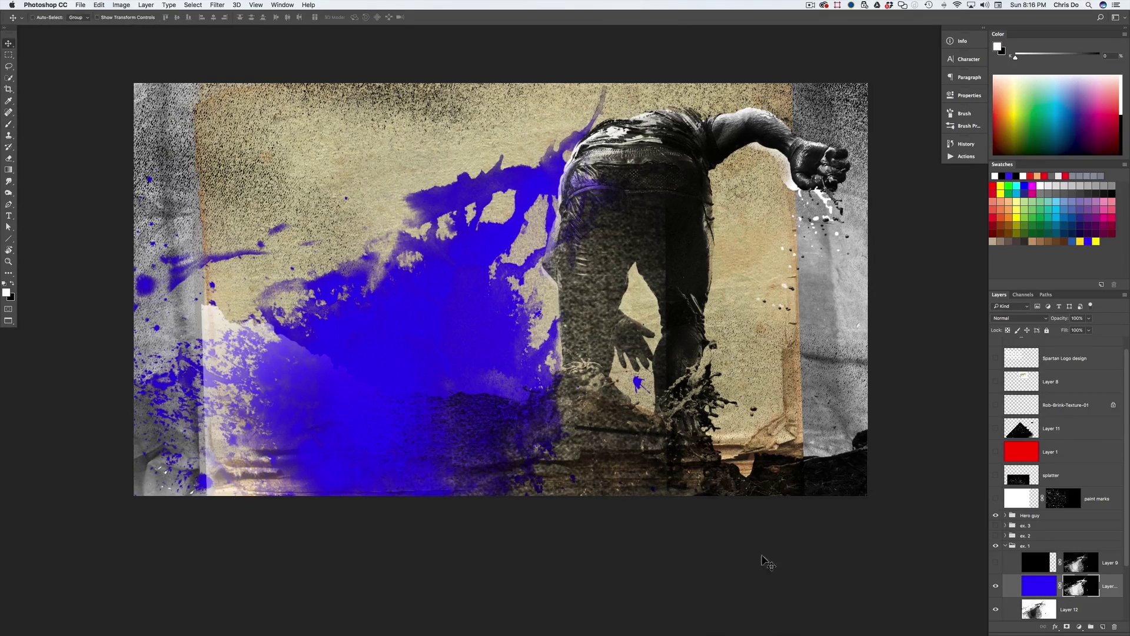
click(1023, 590)
drag(610, 461, 610, 467)
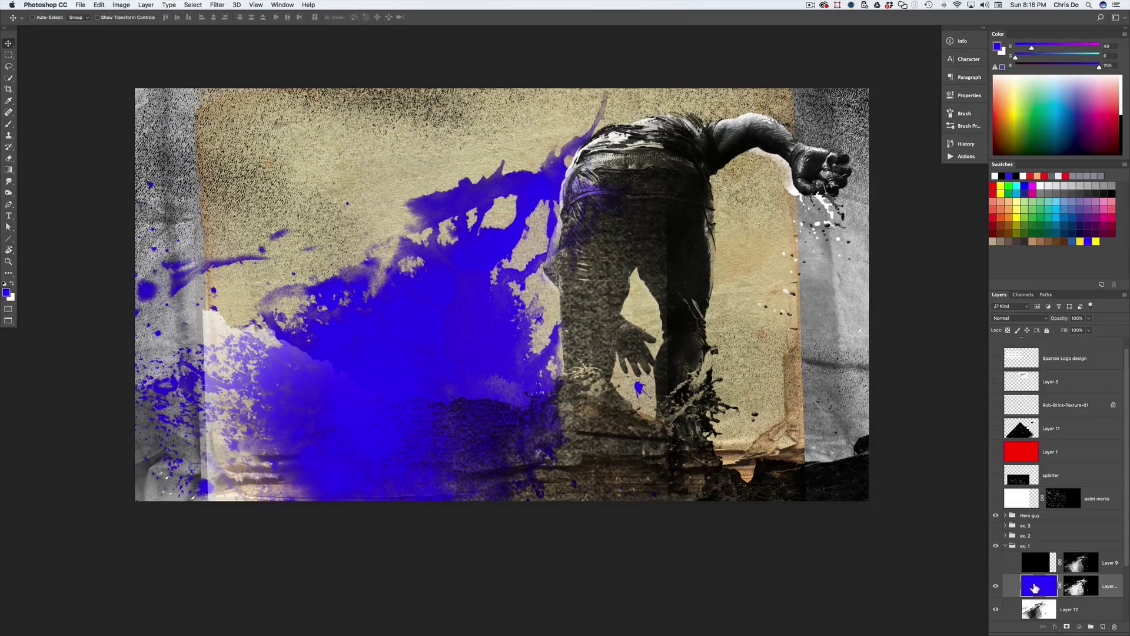
click(1020, 318)
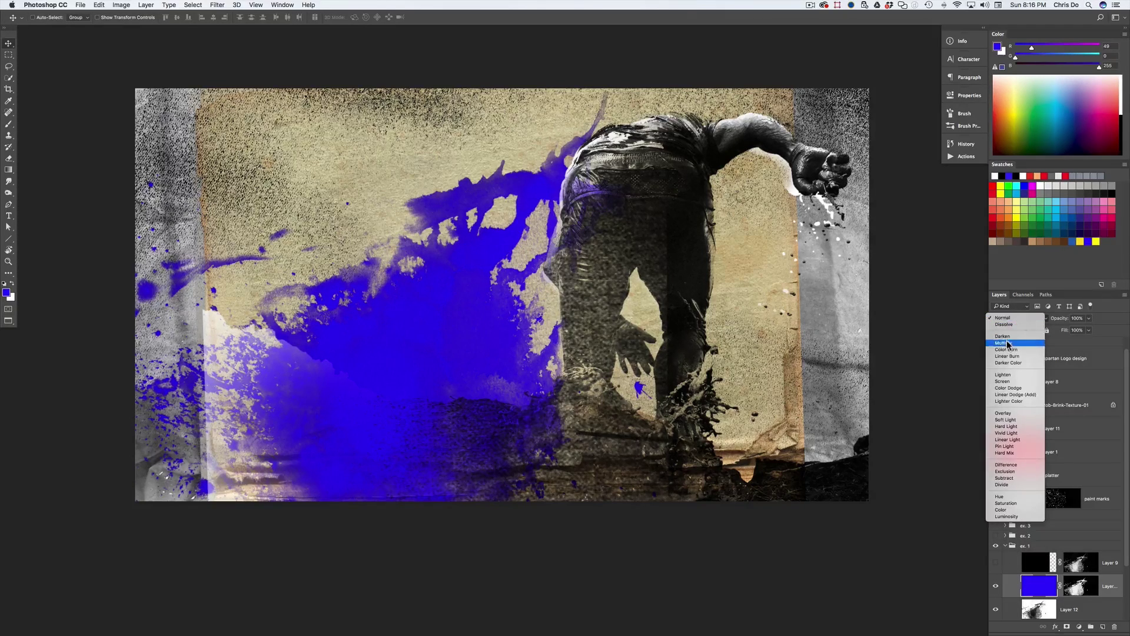
click(1024, 347)
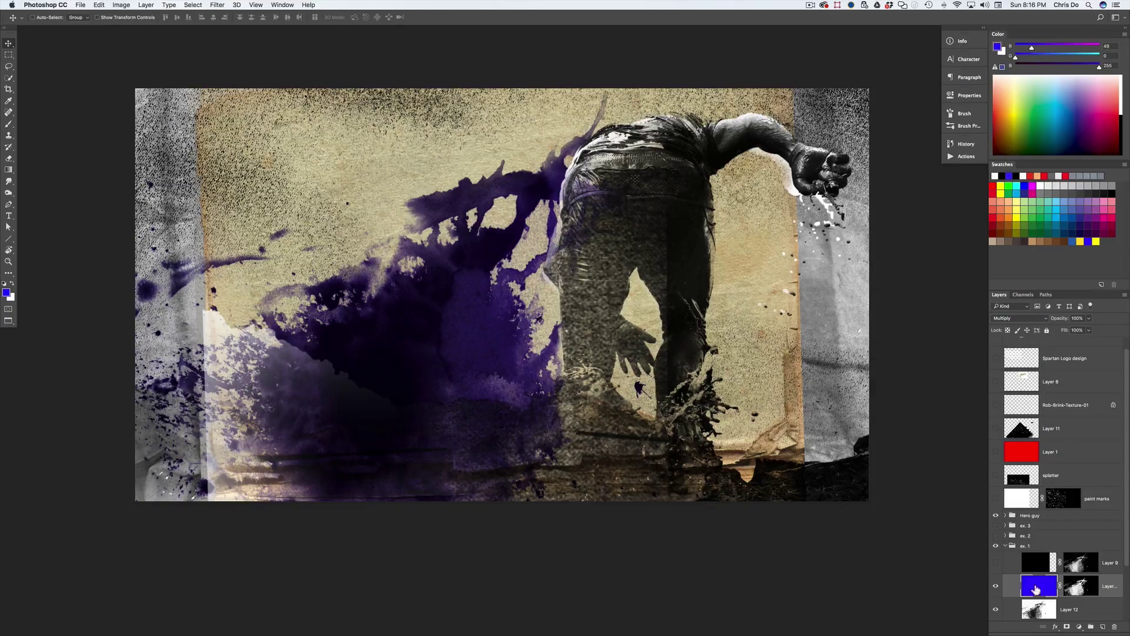
Step: Hide the original ink layer beneath the blue layer and set the blue layer's blend mode to Normal
click(996, 610)
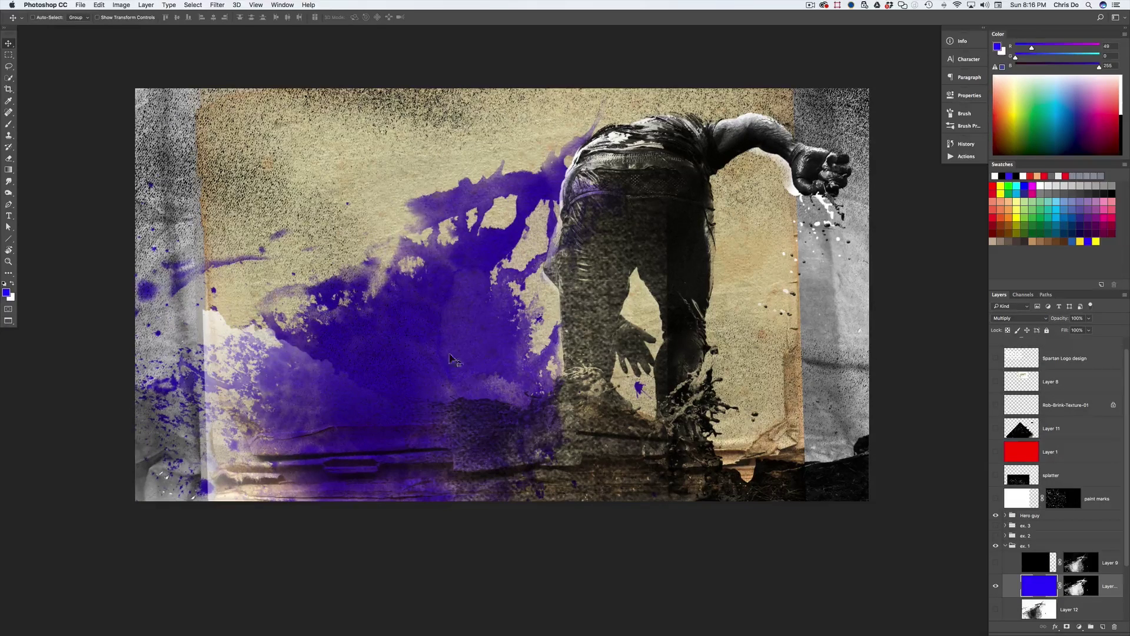
mouse_move(479, 420)
mouse_down()
mouse_move(487, 403)
mouse_move(468, 402)
mouse_up()
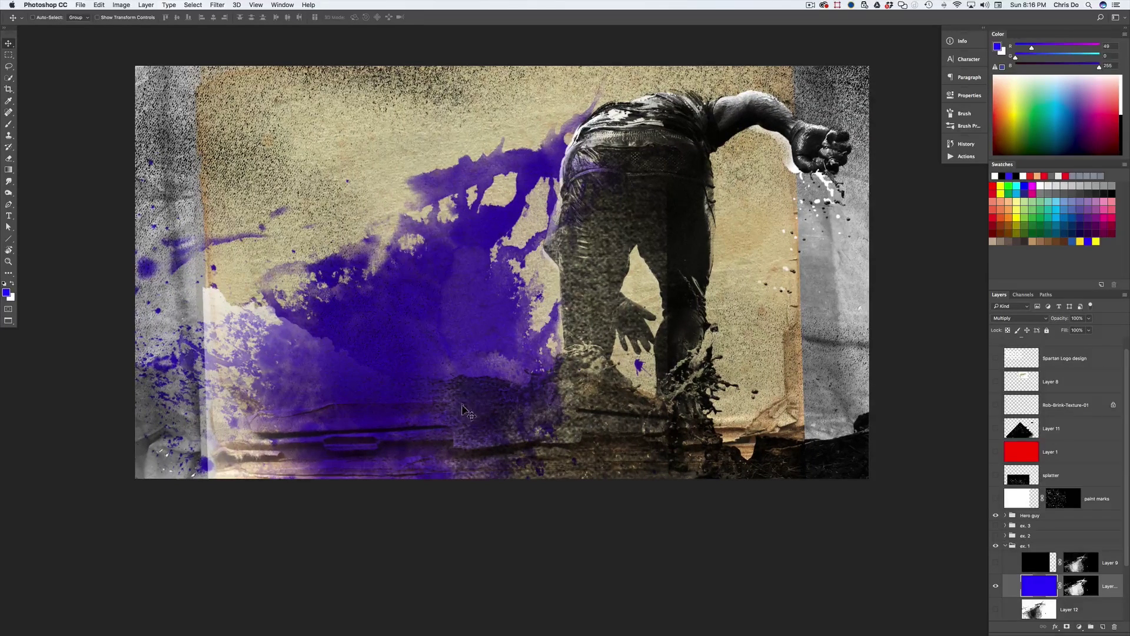
drag(508, 375, 499, 405)
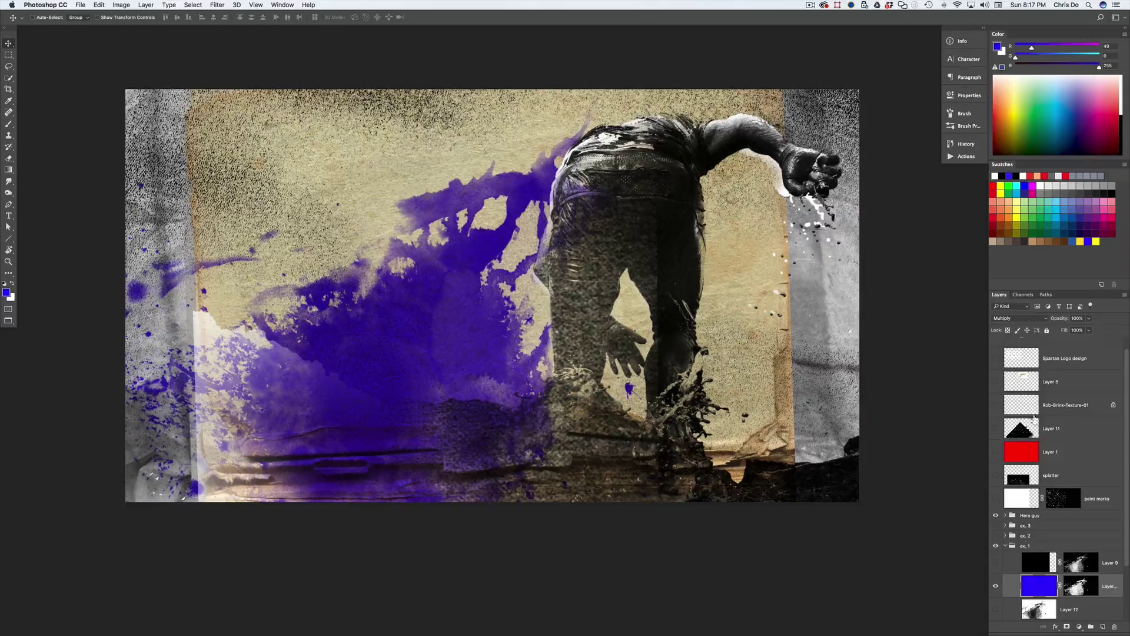
click(1018, 318)
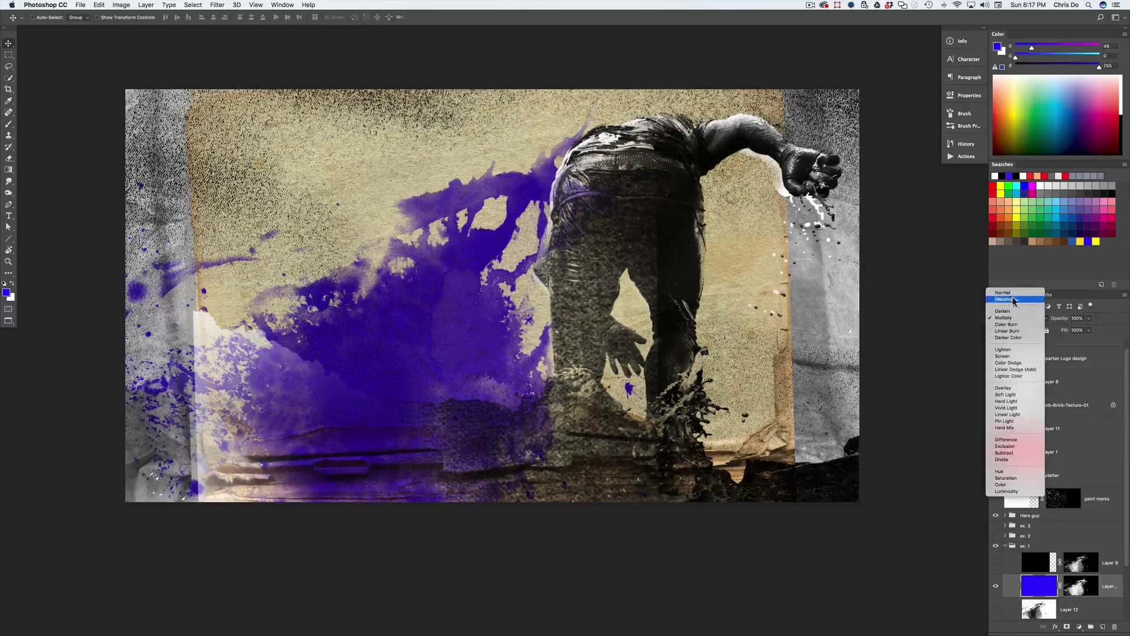
click(1015, 294)
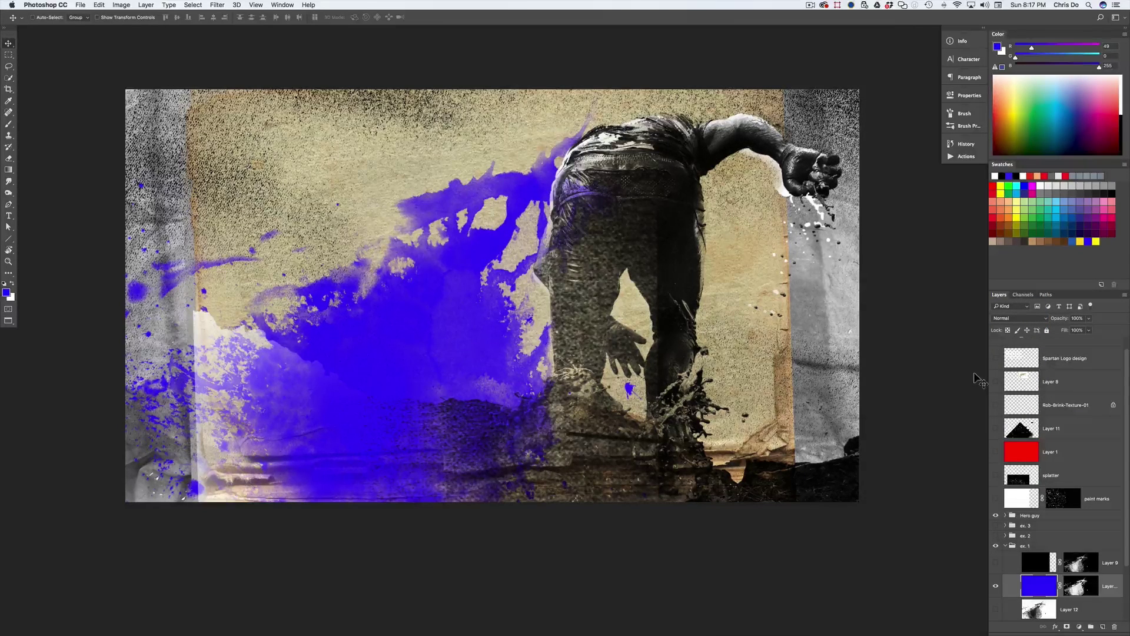
Step: Recolour the blue fill layer to red using Hue/Saturation with a hue shift of +116
key(super+u)
drag(739, 456, 785, 458)
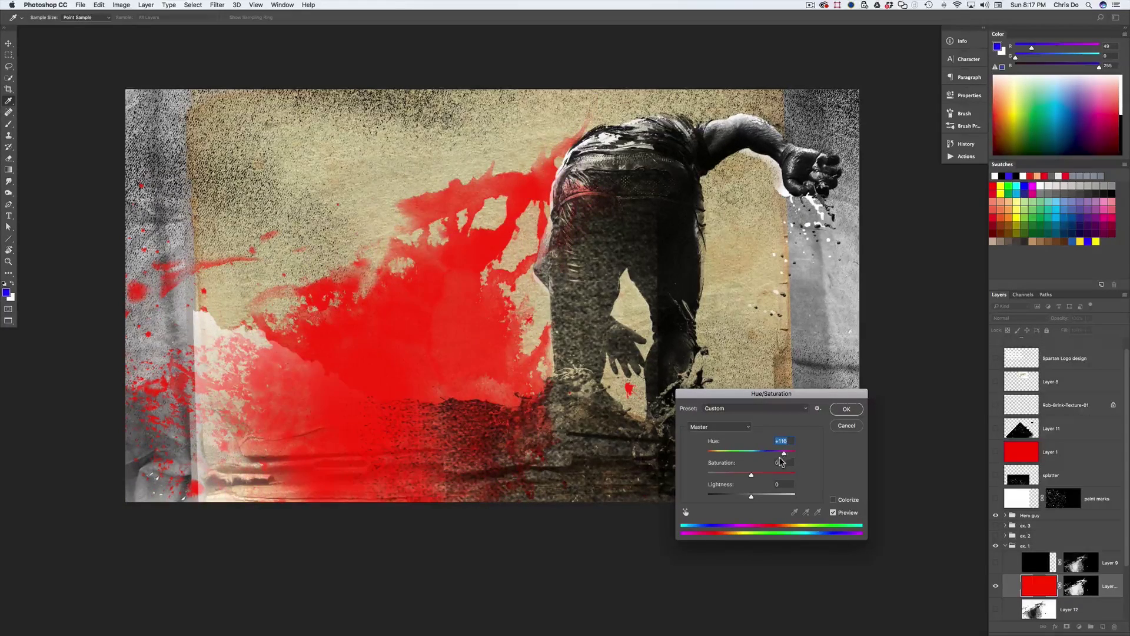
click(846, 410)
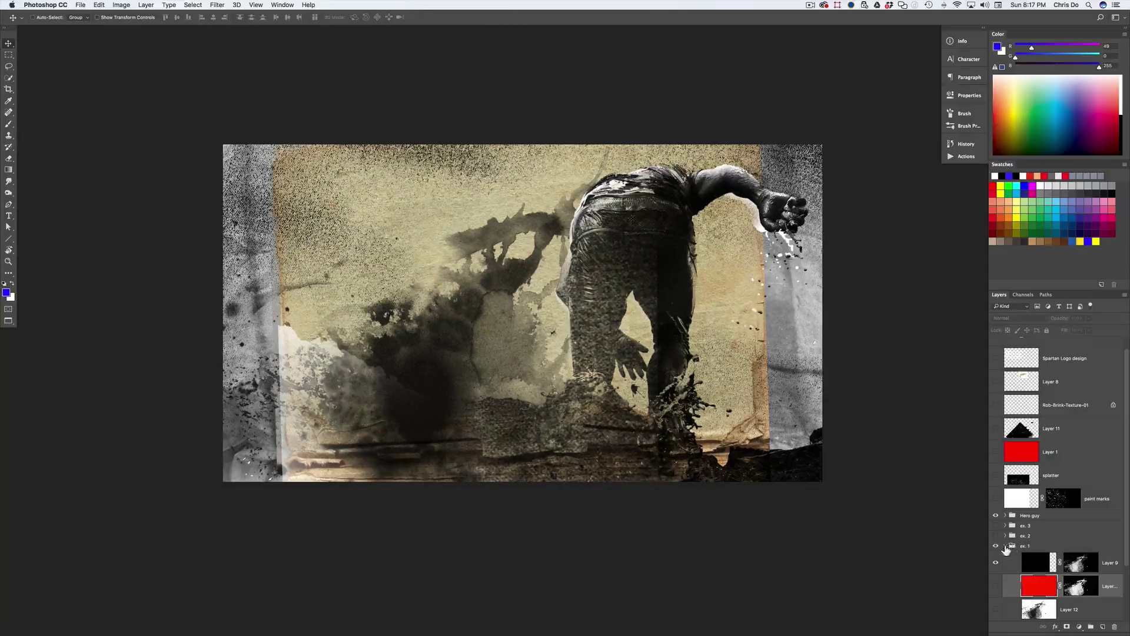
Step: Collapse the ex. 1 group and toggle its visibility off and on to compare the composite
click(1006, 545)
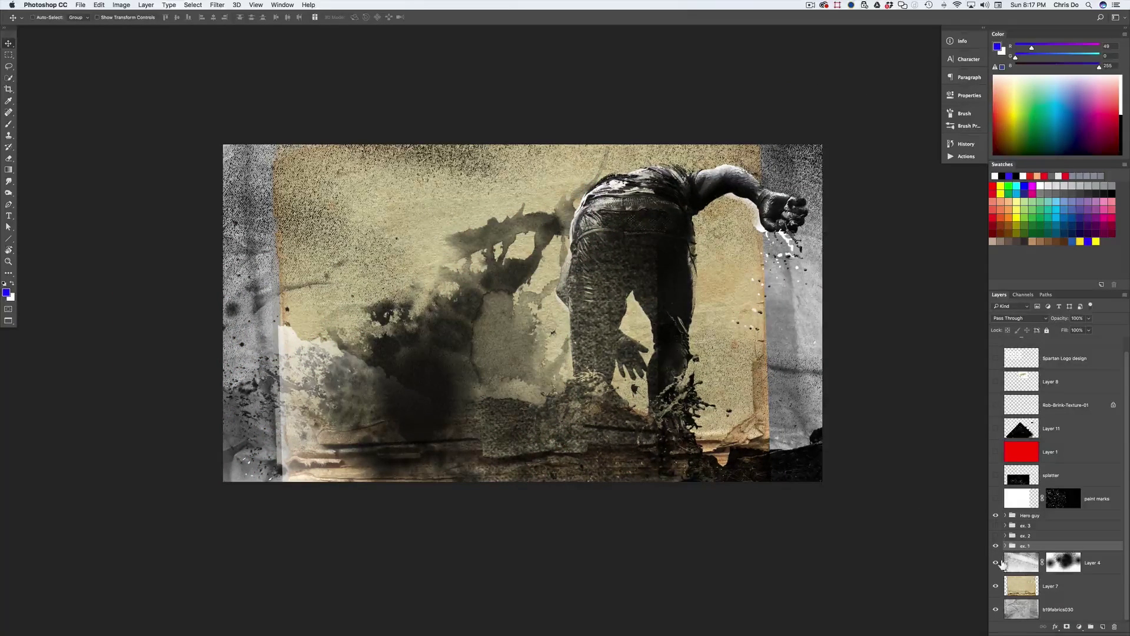
click(995, 545)
click(995, 546)
Step: Inspect the Hero guy group by toggling the clipped Copier_004 texture off and on above the figure layer
click(1005, 515)
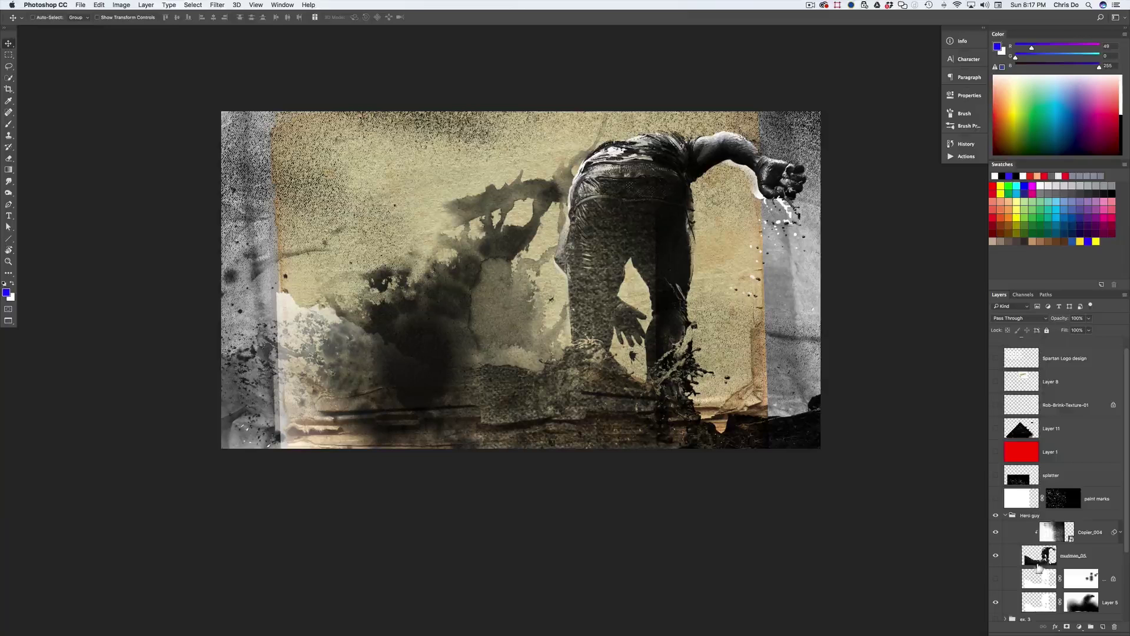
click(1040, 561)
click(996, 533)
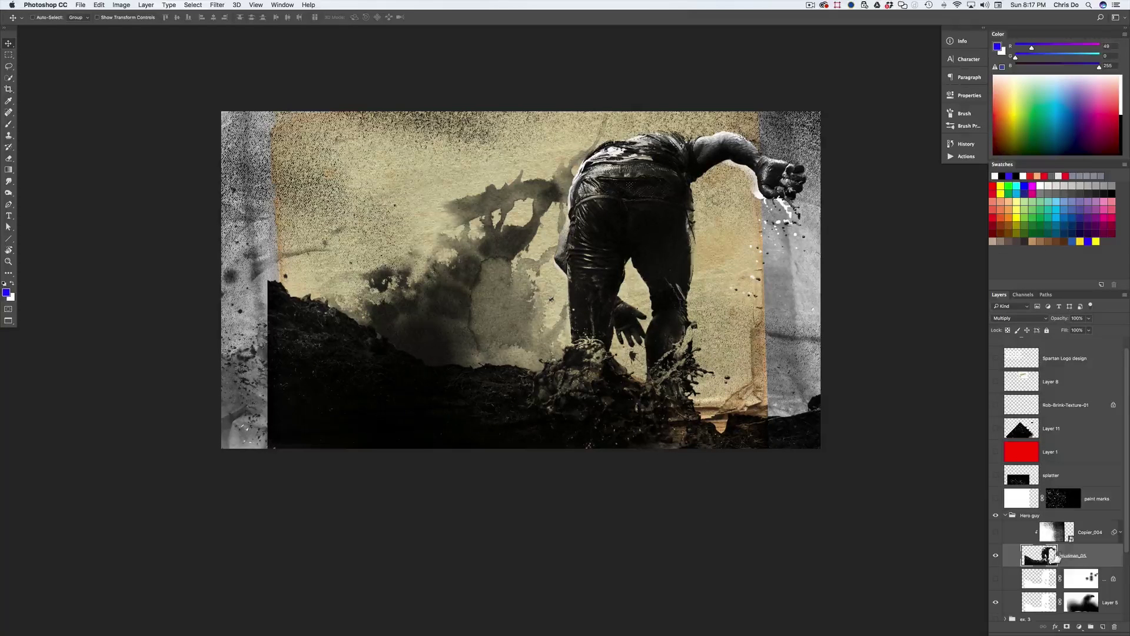
click(996, 532)
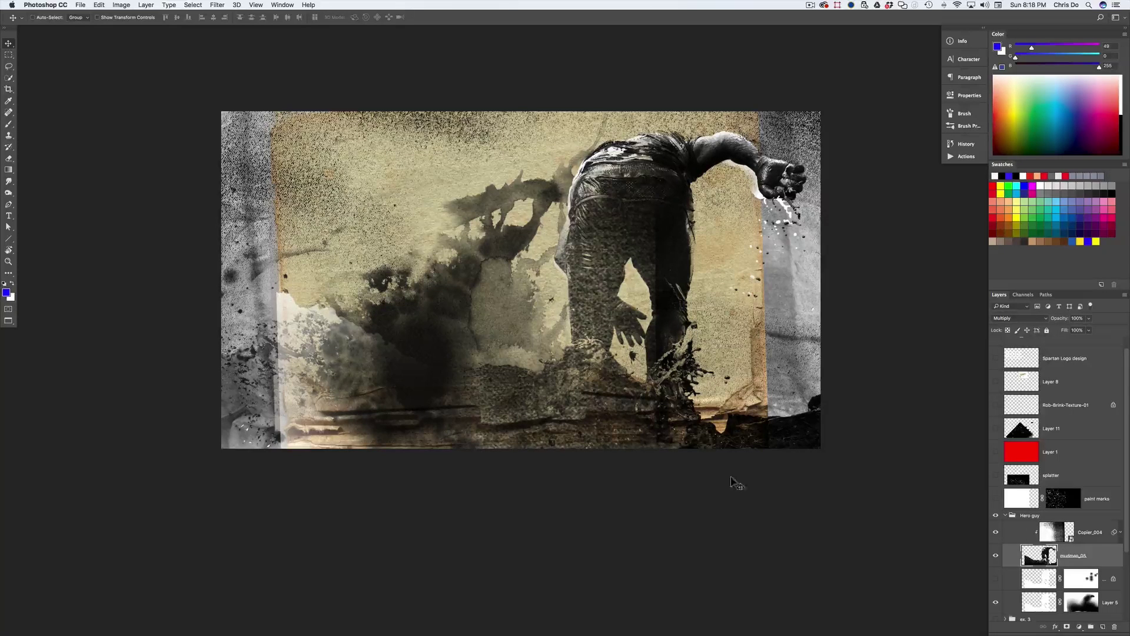
click(1006, 516)
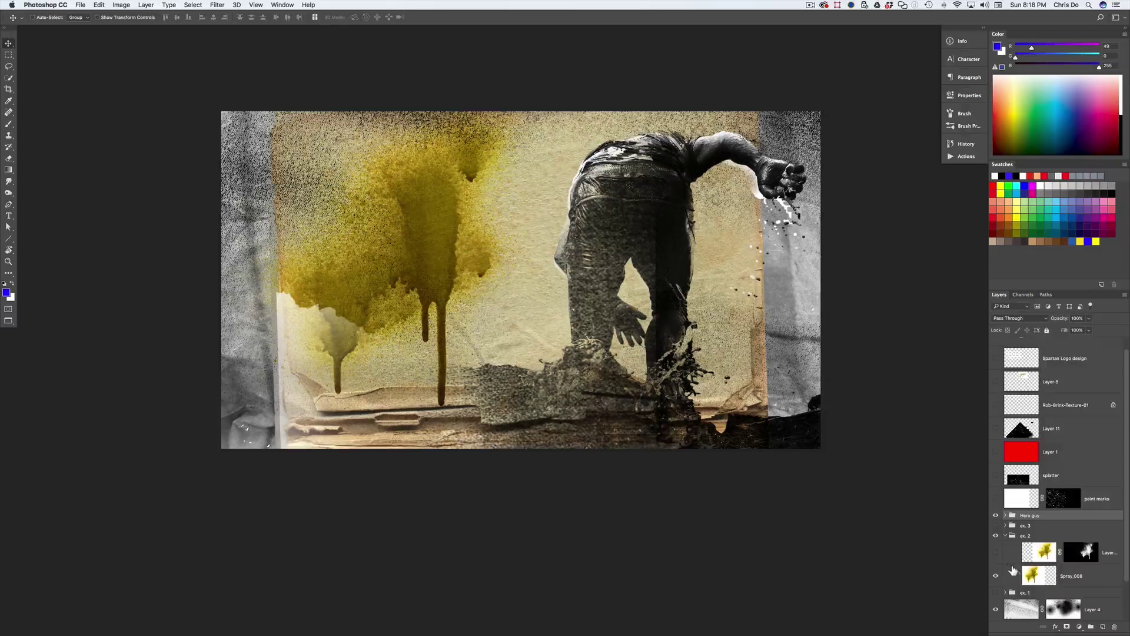
Step: Show the masked spray copy in the ex. 2 group and hide the Hero guy group
click(1022, 579)
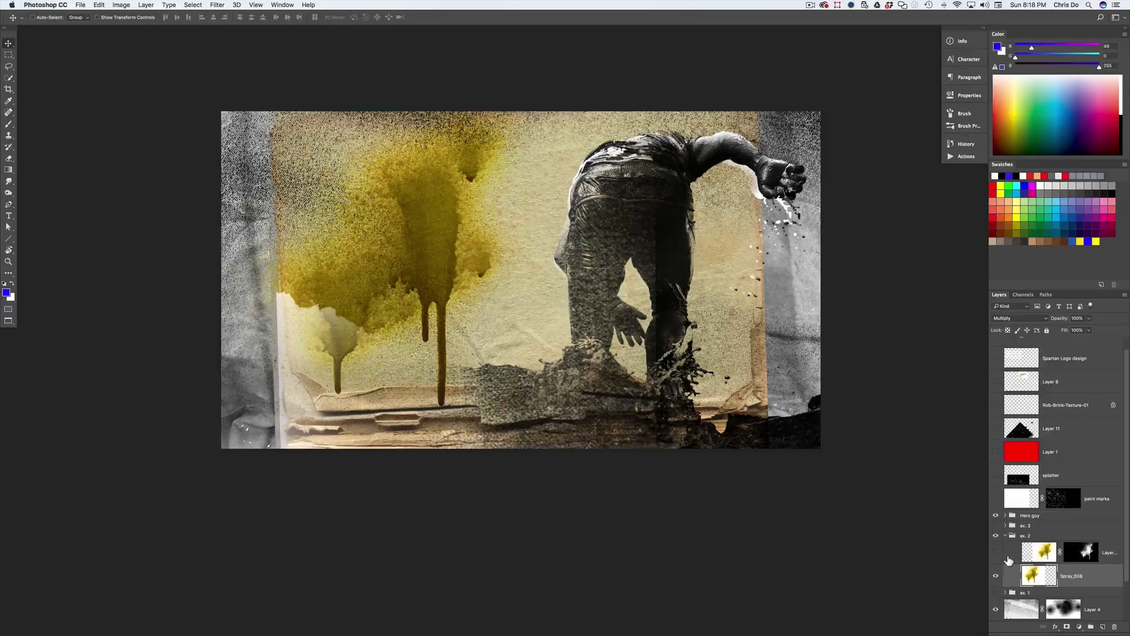
click(996, 553)
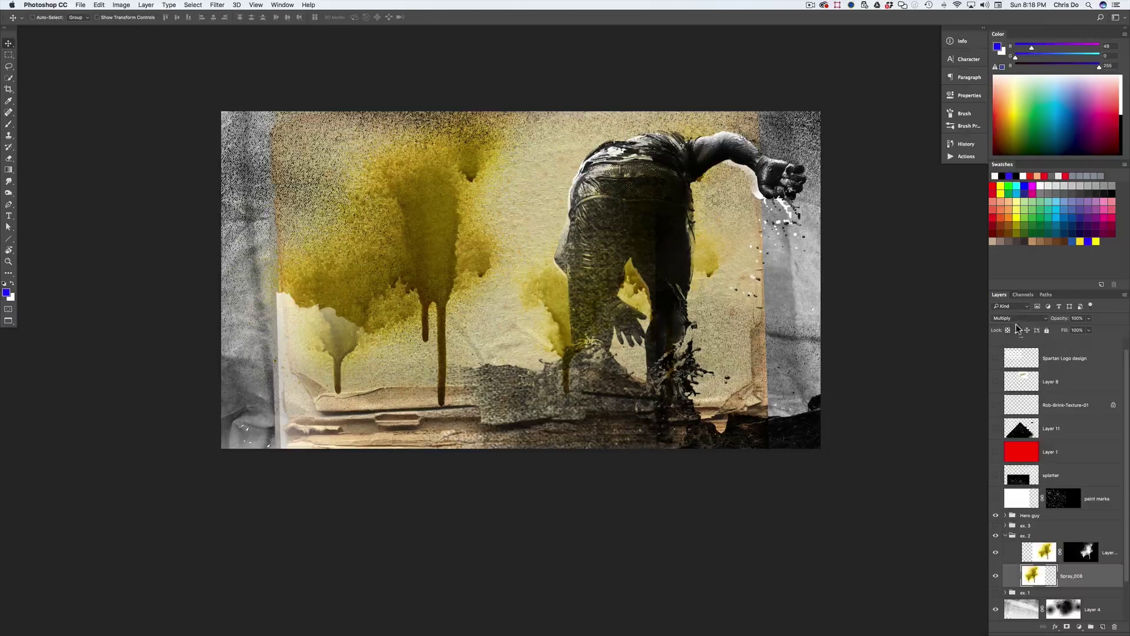
click(1042, 551)
click(996, 515)
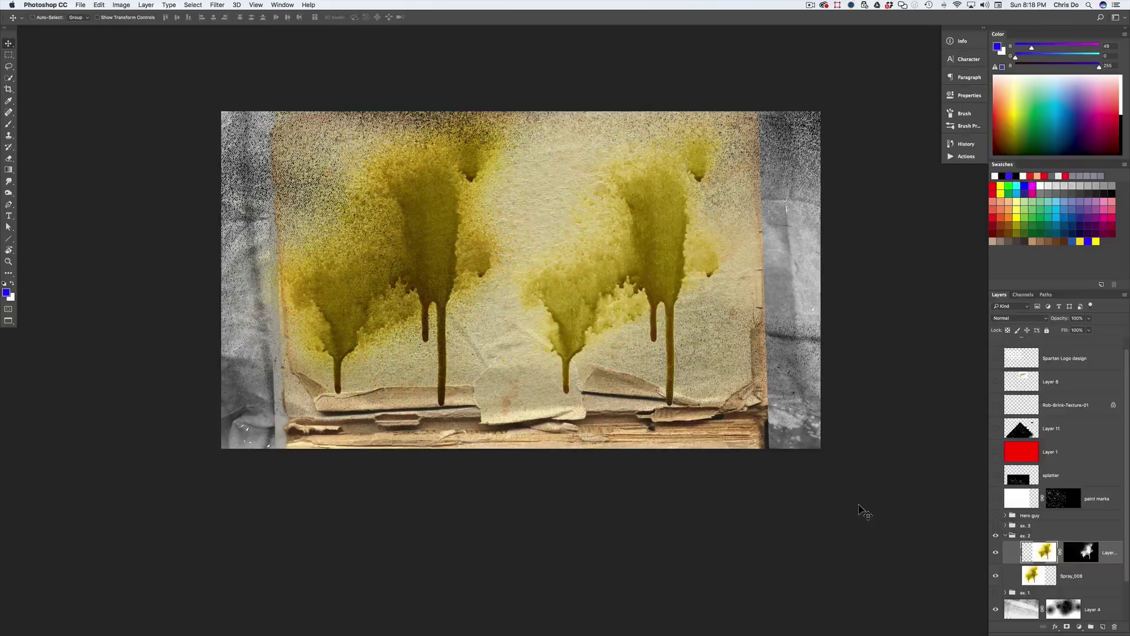
Step: Compare the blend modes and appearance of Spray_008 and its masked copy on the paper background
scroll(609, 341, right, 1)
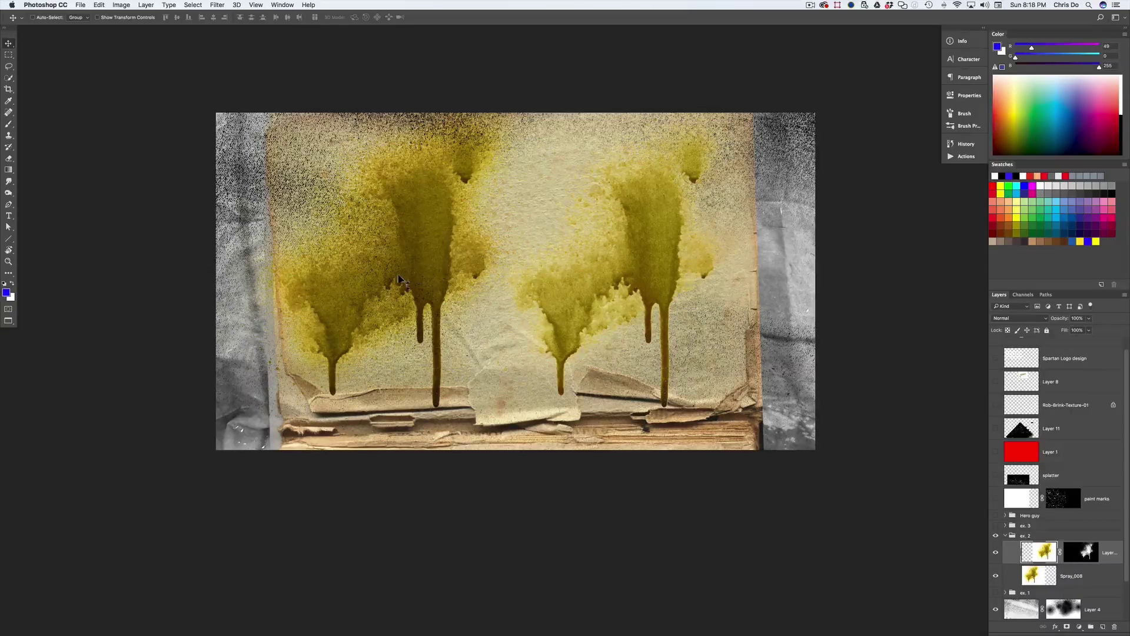
click(1032, 576)
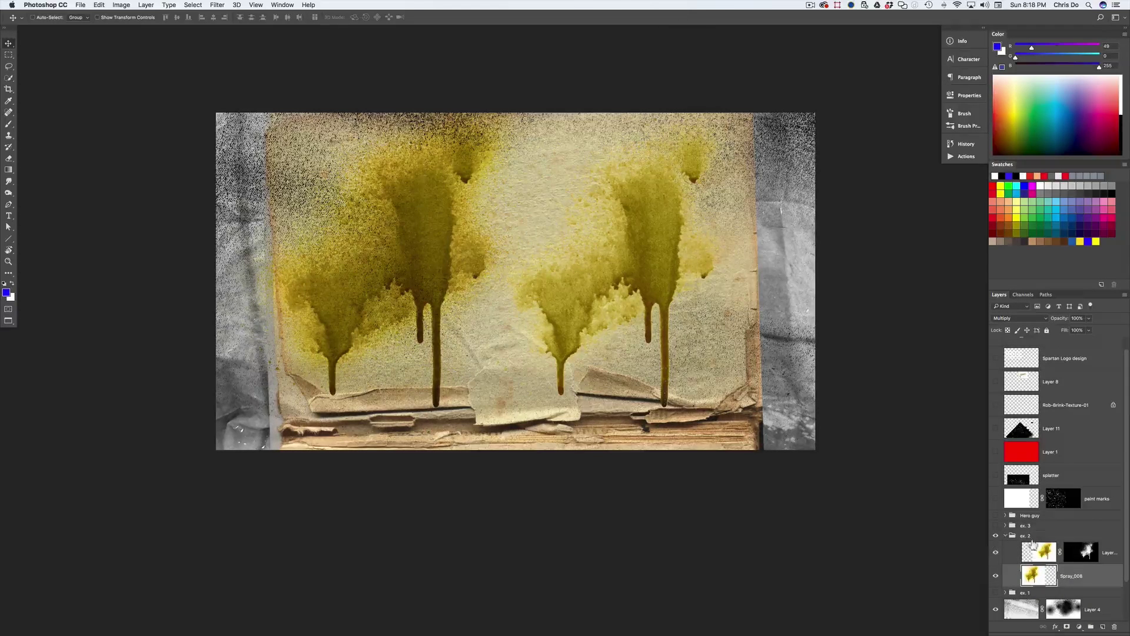
click(1035, 556)
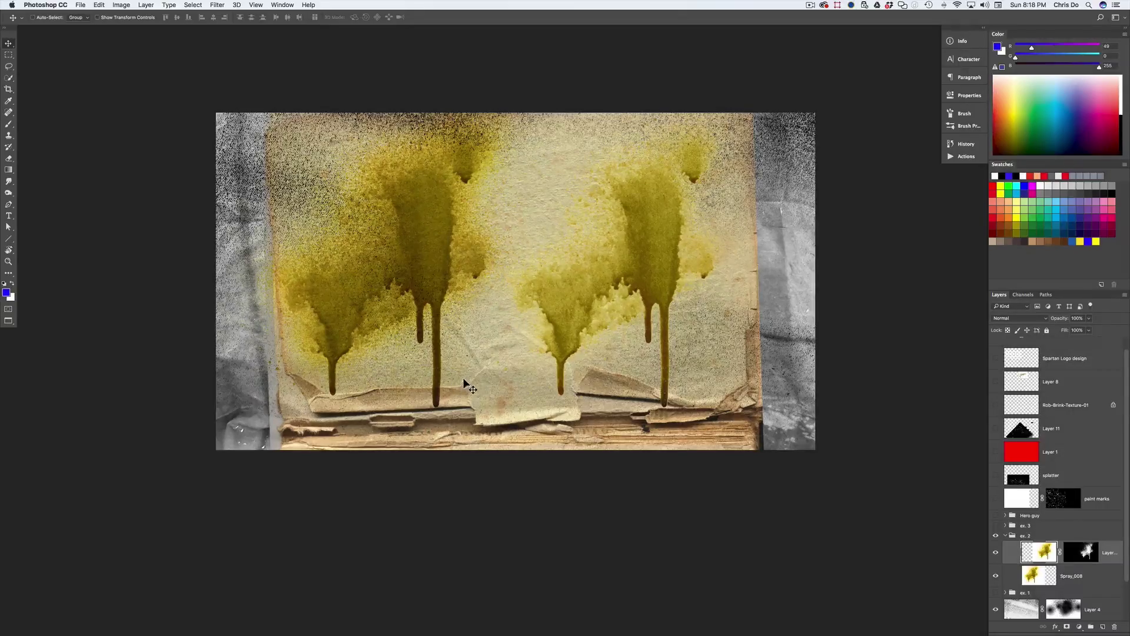
super+click(465, 356)
super+click(465, 357)
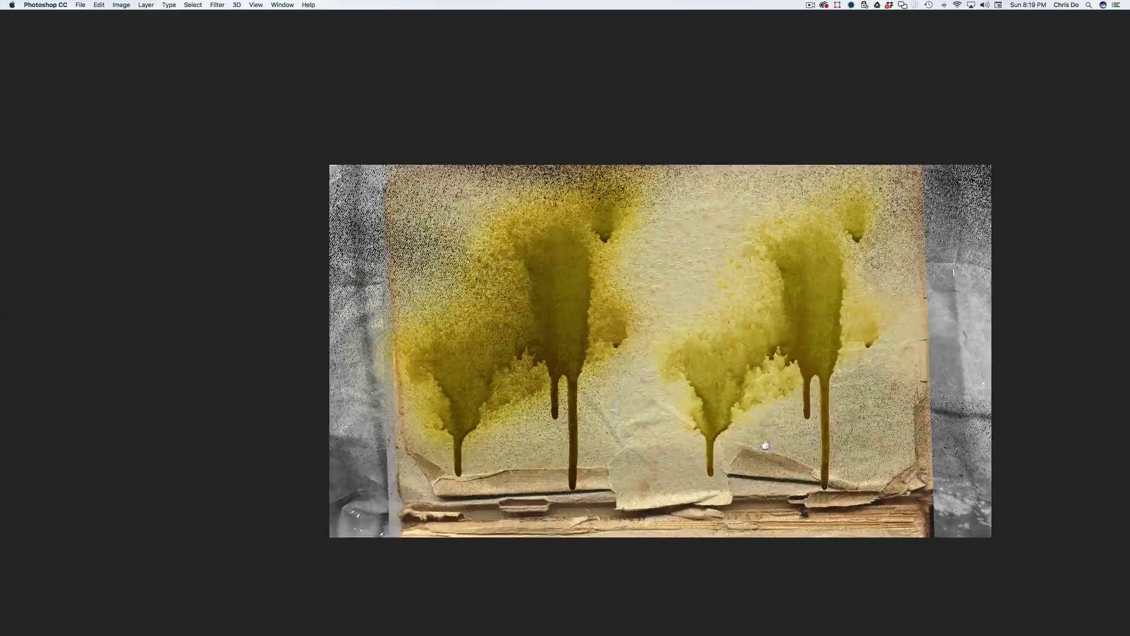
Step: Restore the interface panels and draw a black-to-transparent radial gradient from the canvas centre on Layer 15, below the sprays
key(Tab)
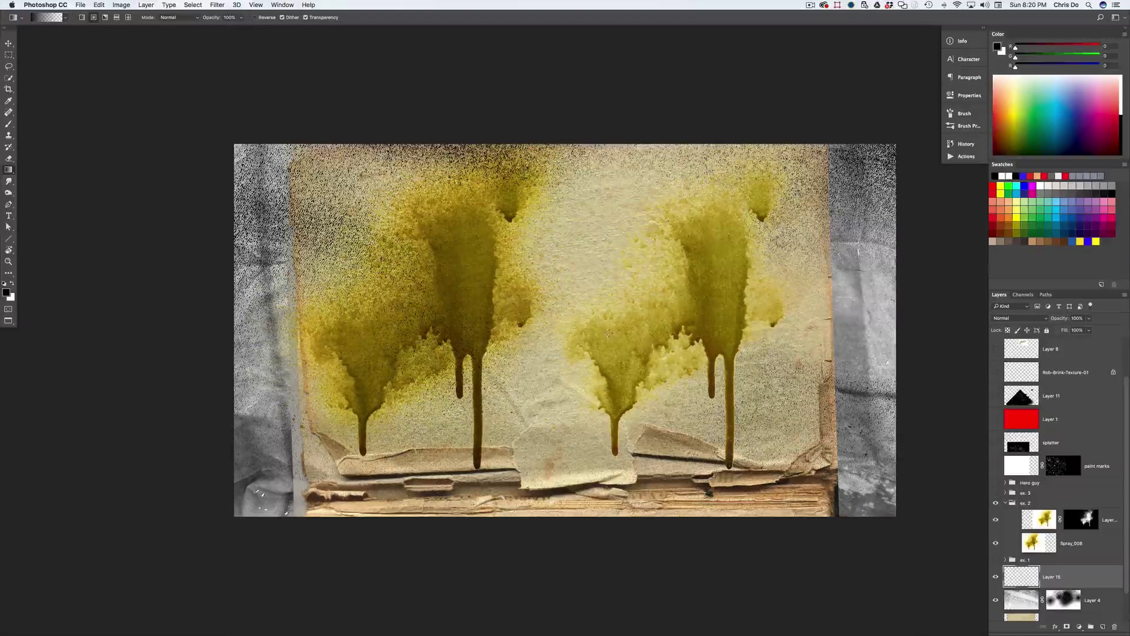
drag(561, 319, 836, 256)
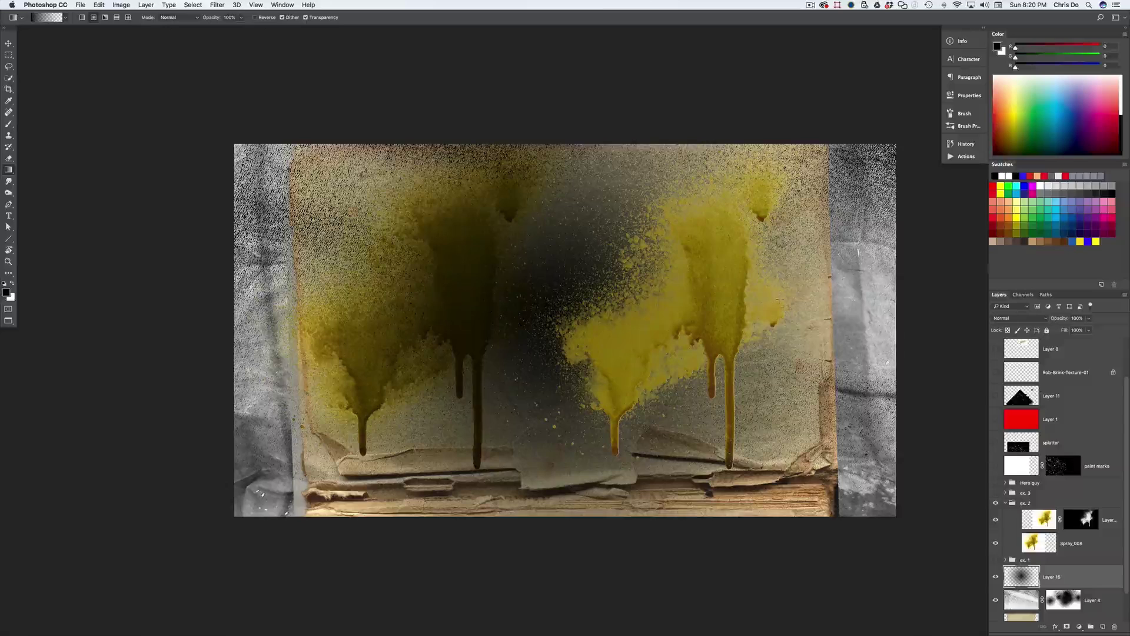
Step: Toggle the masked spray layer off and on, and examine its edges against the dark gradient compared with the multiplied spray
click(995, 519)
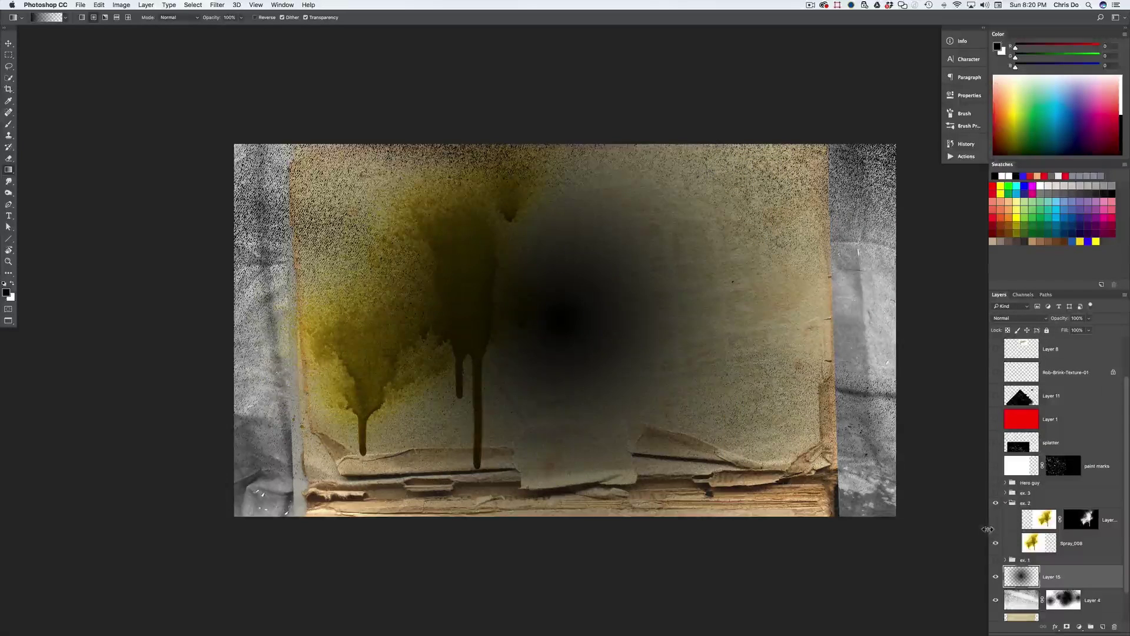
click(995, 520)
click(1036, 520)
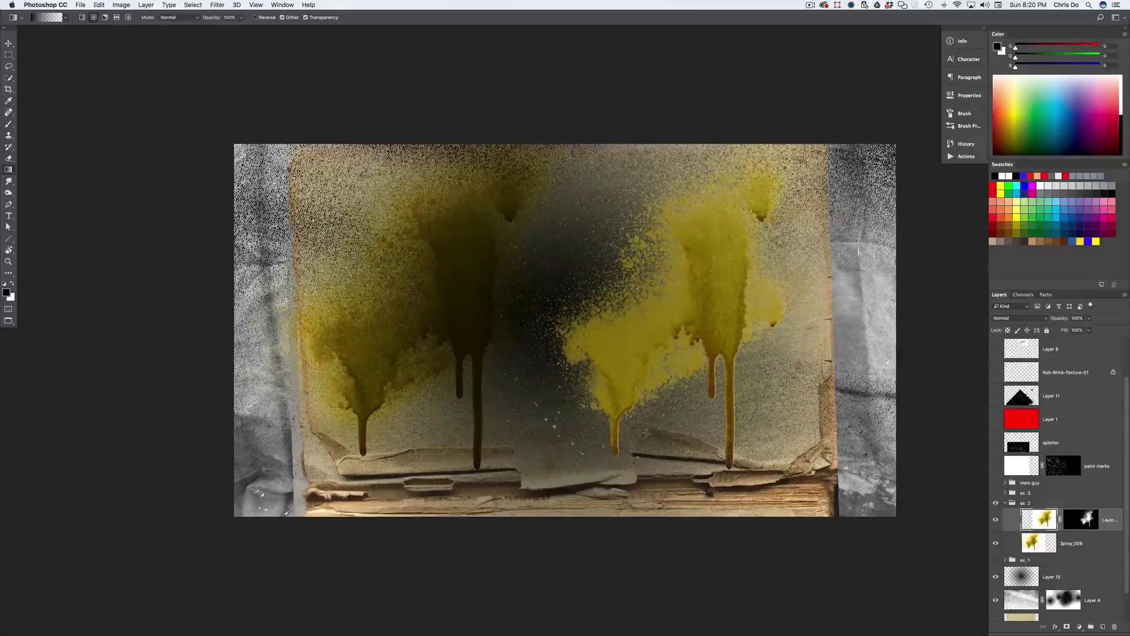
scroll(639, 436, up, 5)
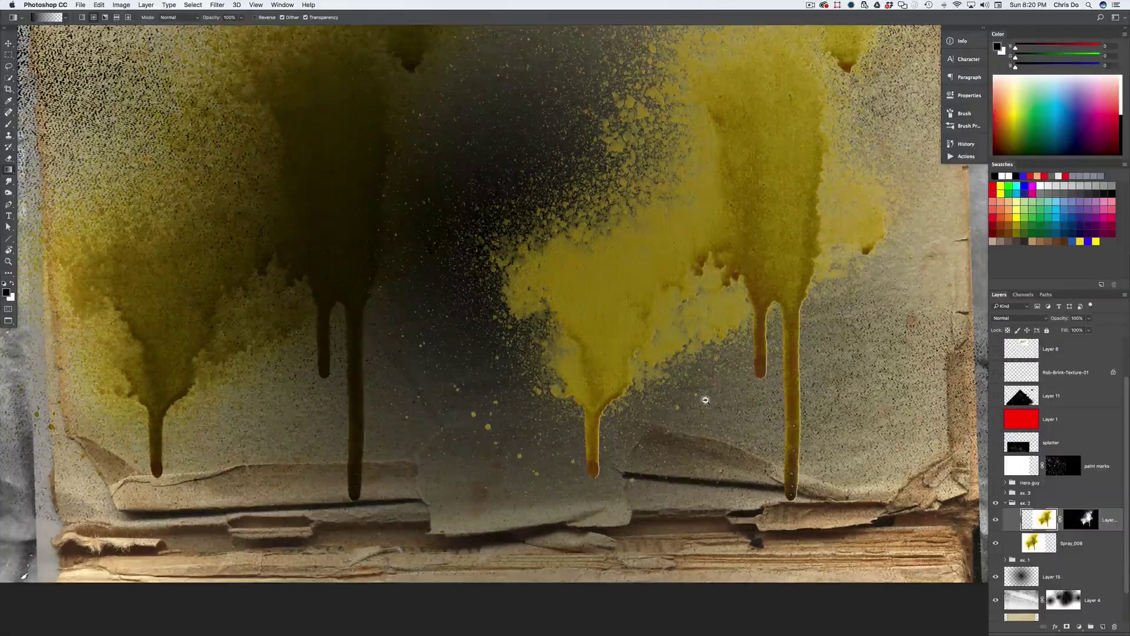
key(super+0)
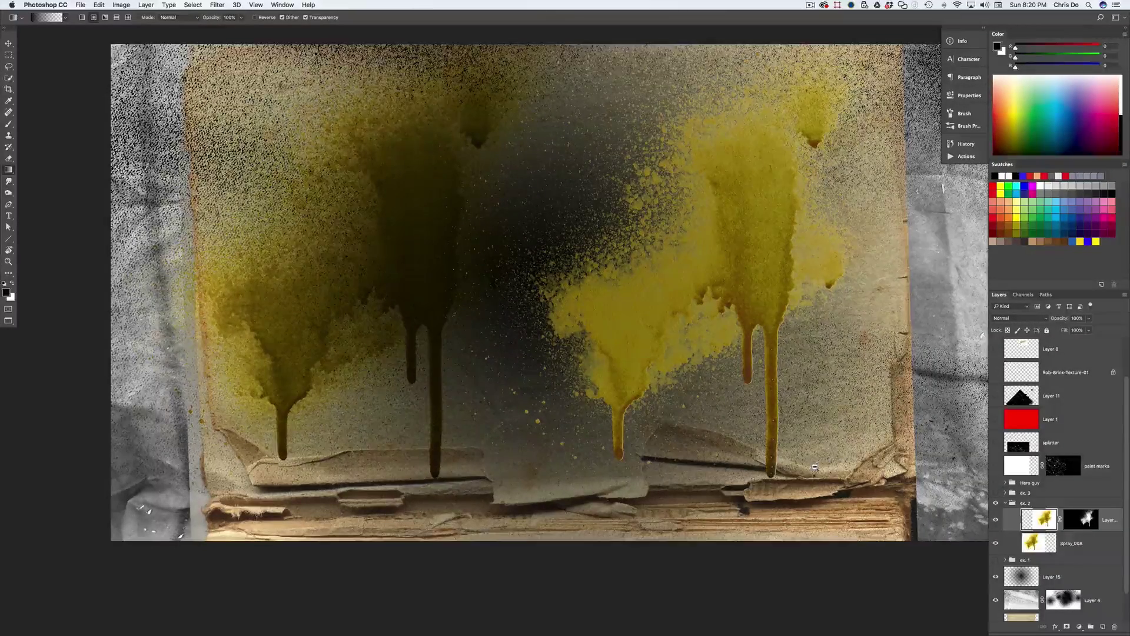
scroll(815, 467, down, 2)
scroll(757, 449, right, 2)
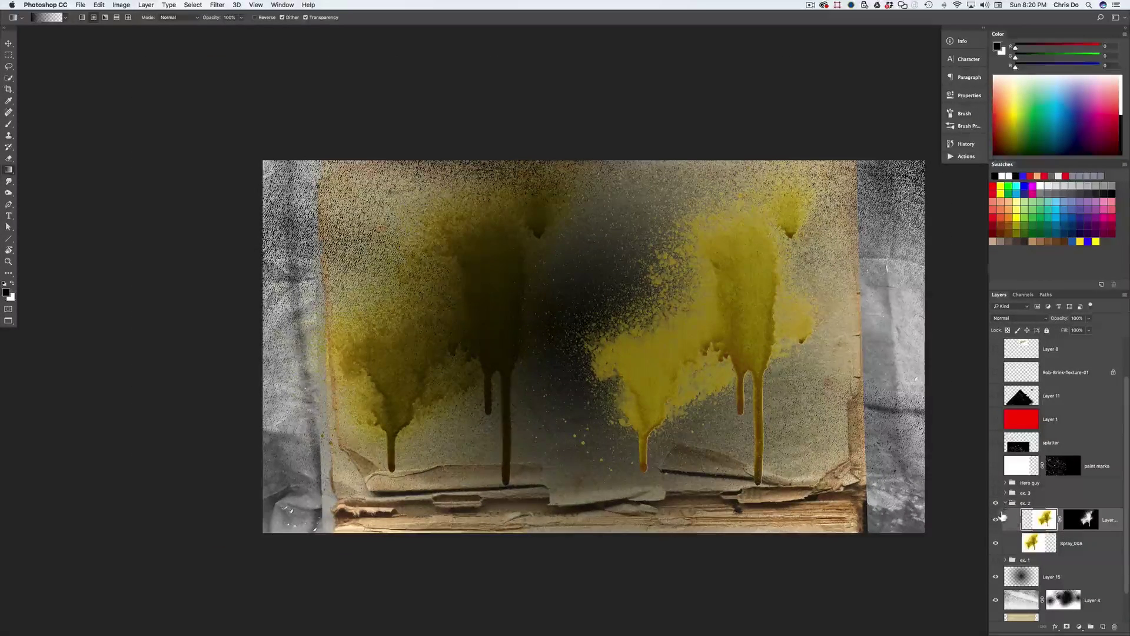
Step: Hide the dark gradient on Layer 15 and collapse the ex. 2 group
click(996, 576)
click(1006, 503)
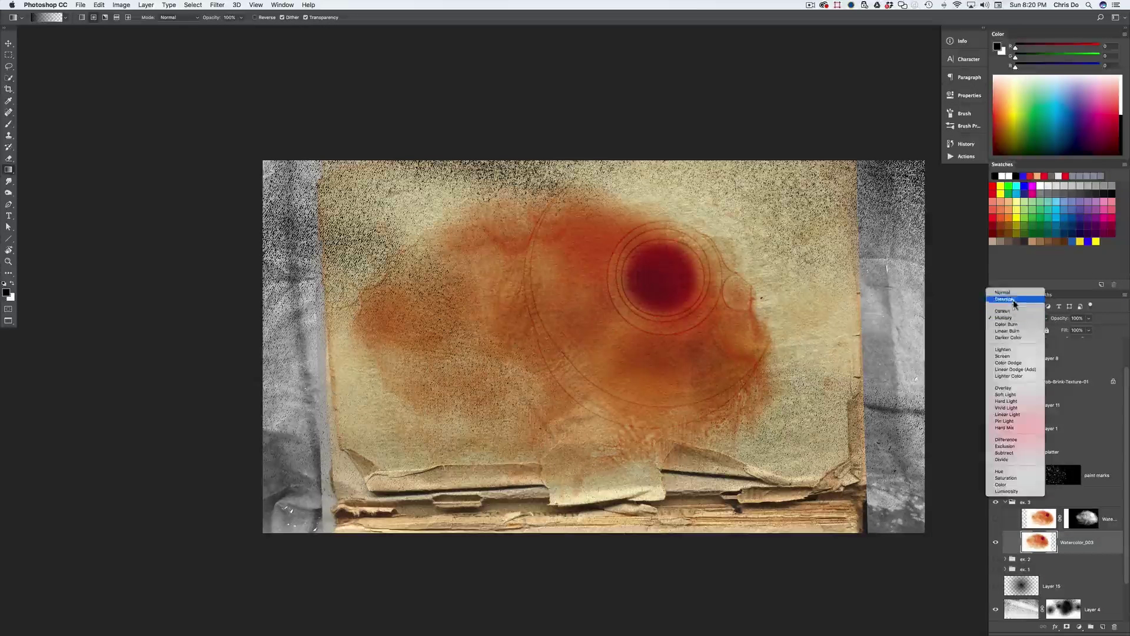
Step: Set the Watercolor_003 layer to Normal to view its white background and return it to Multiply
click(1006, 293)
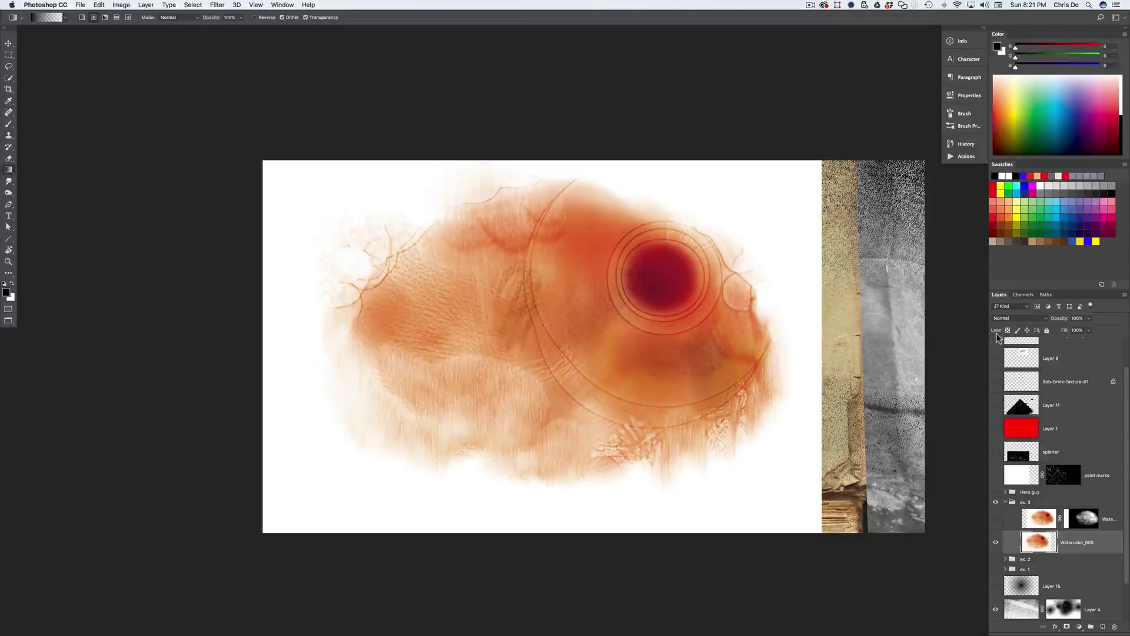
scroll(759, 410, up, 1)
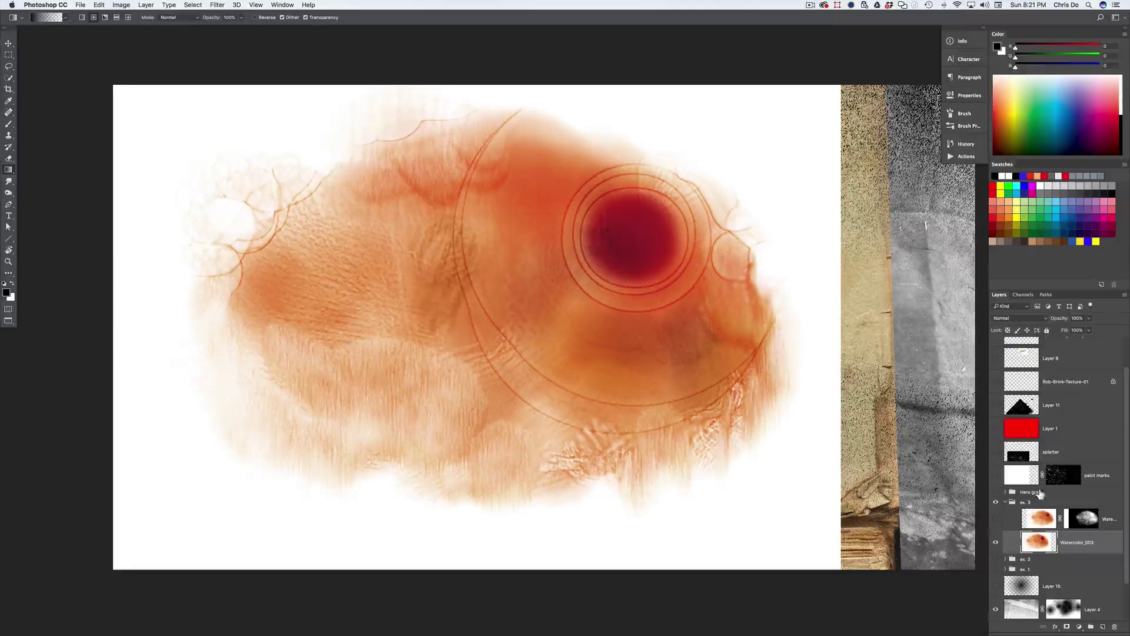
click(1015, 319)
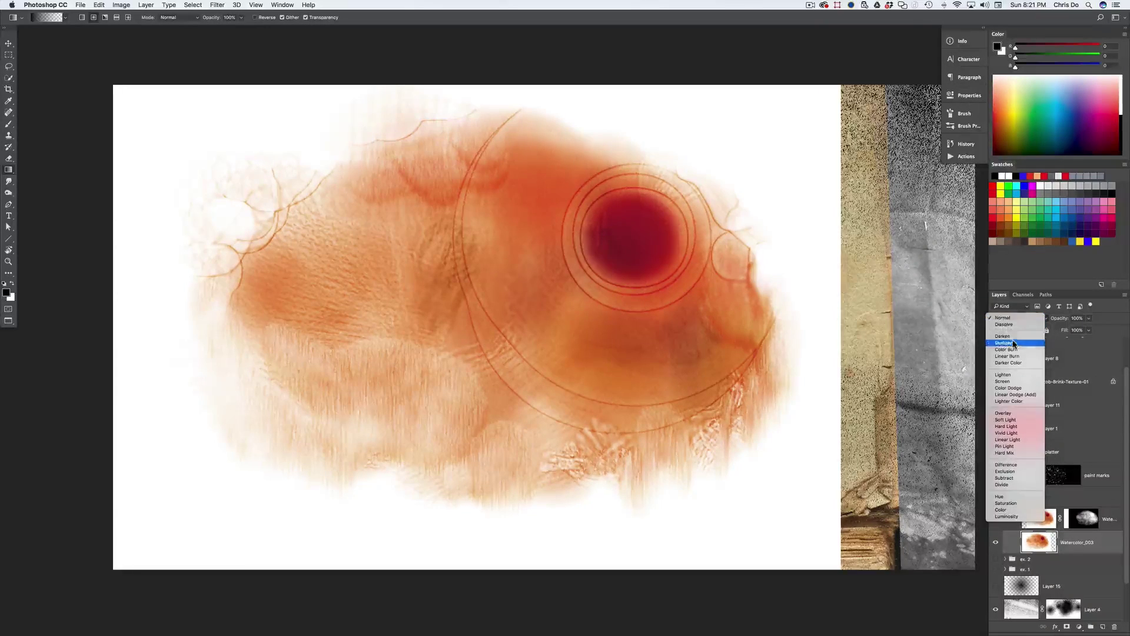
click(1013, 343)
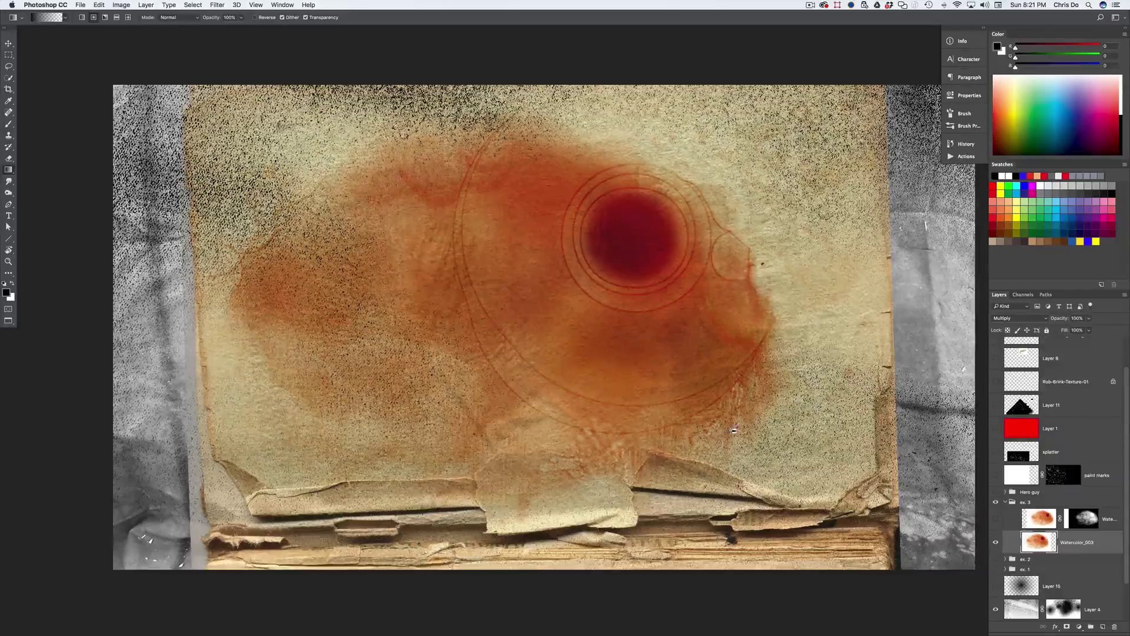
scroll(686, 434, up, 2)
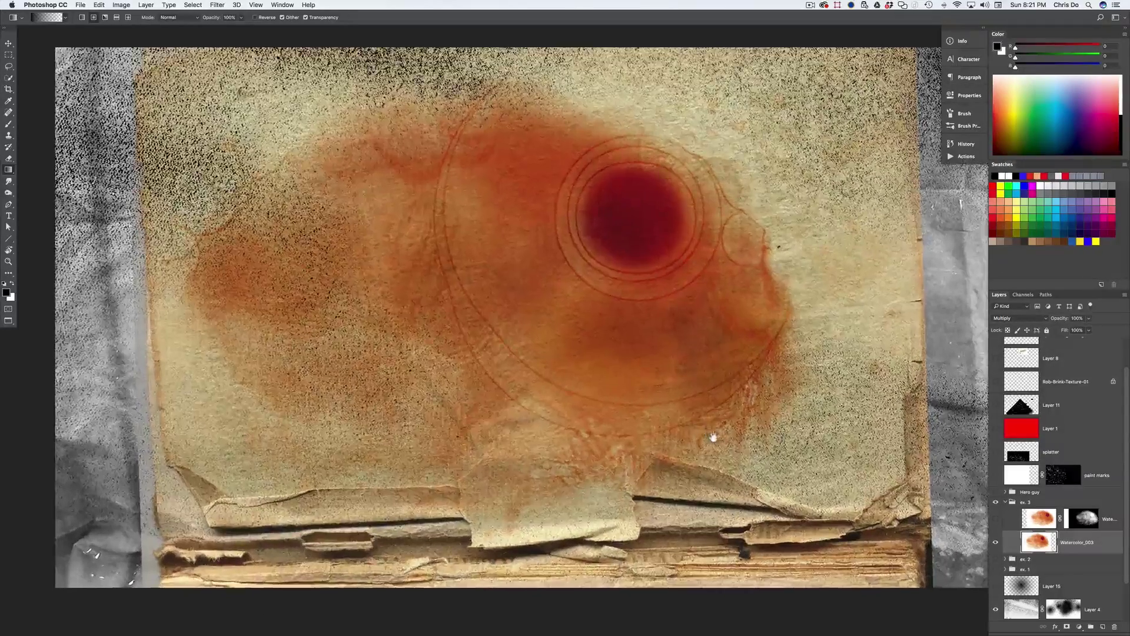
scroll(713, 437, up, 2)
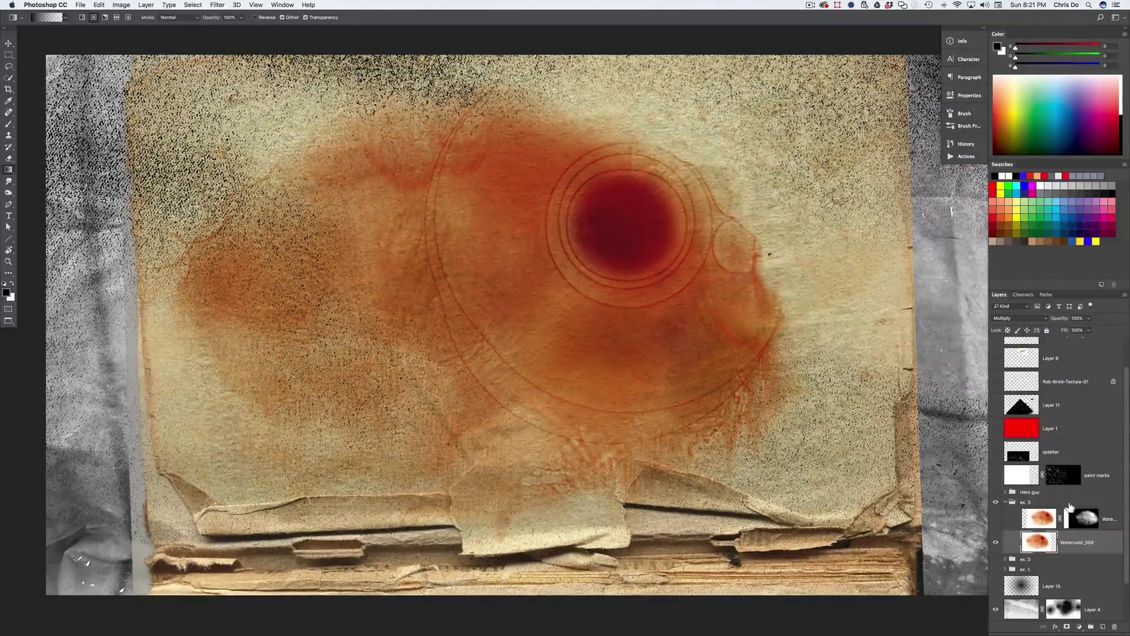
Step: Show the masked watercolor copy in the ex. 3 group and hide the Watercolor_003 layer
click(996, 542)
click(996, 518)
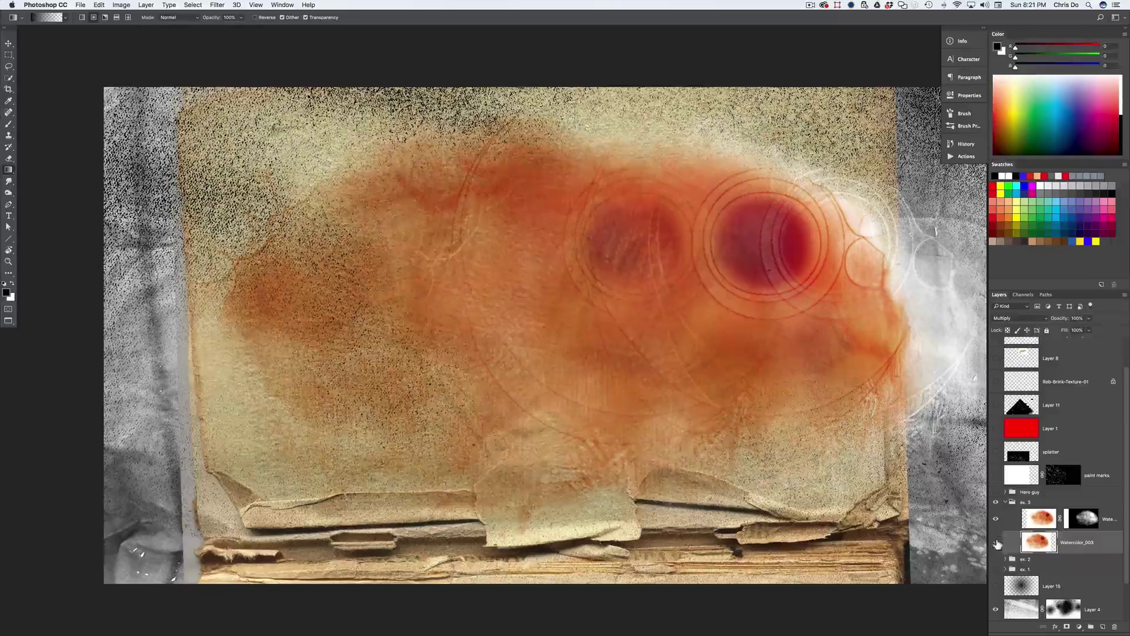
click(995, 541)
scroll(820, 480, right, 5)
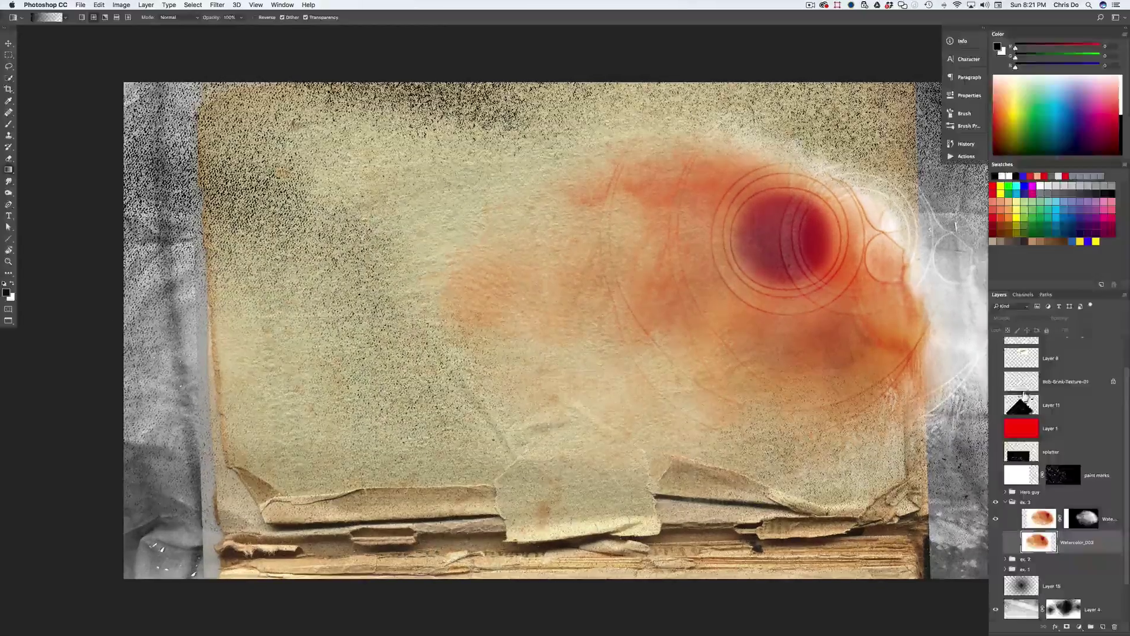
Step: Hide the masked watercolor copy in the ex. 3 group and show the original Watercolor_003 layer
drag(895, 454, 844, 452)
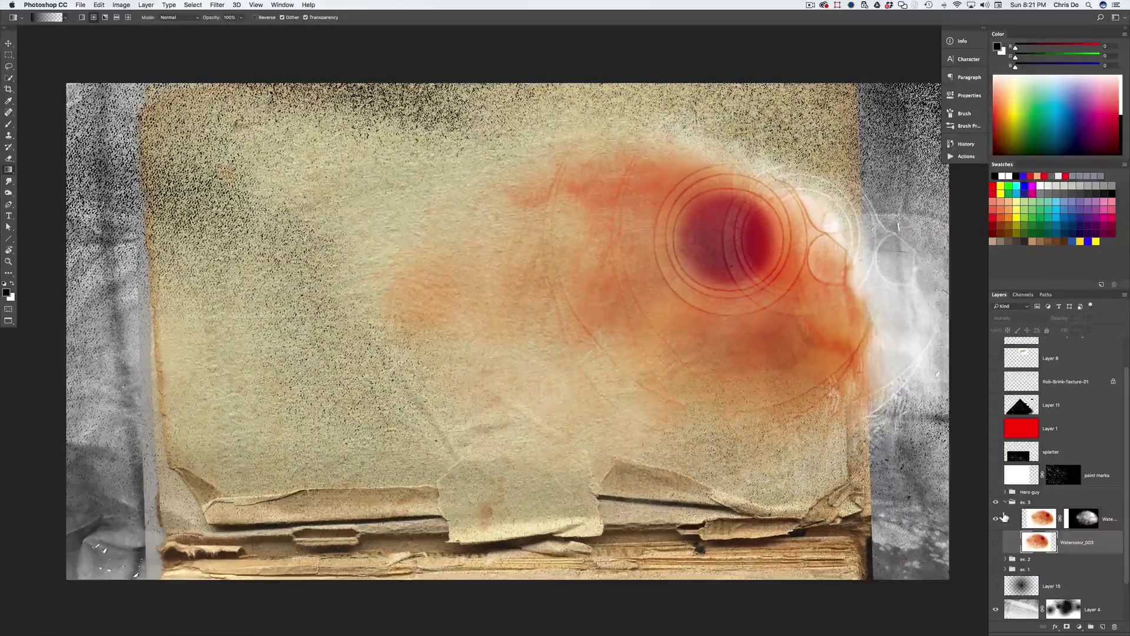
click(996, 518)
click(996, 542)
key(shift+alt+n)
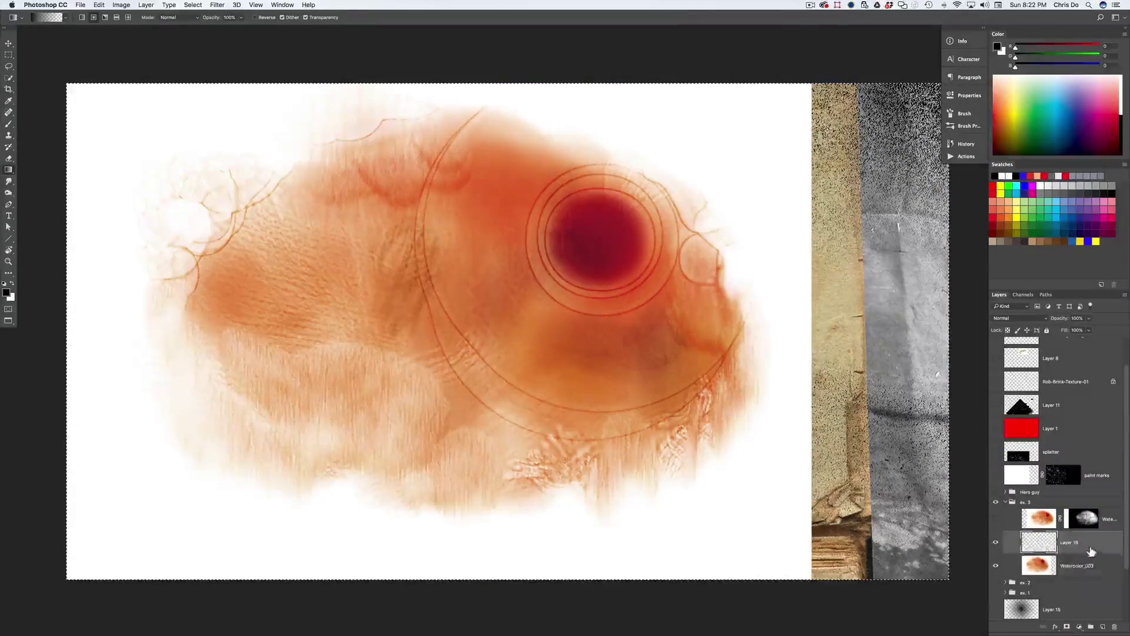
click(1103, 627)
drag(1116, 626, 1114, 626)
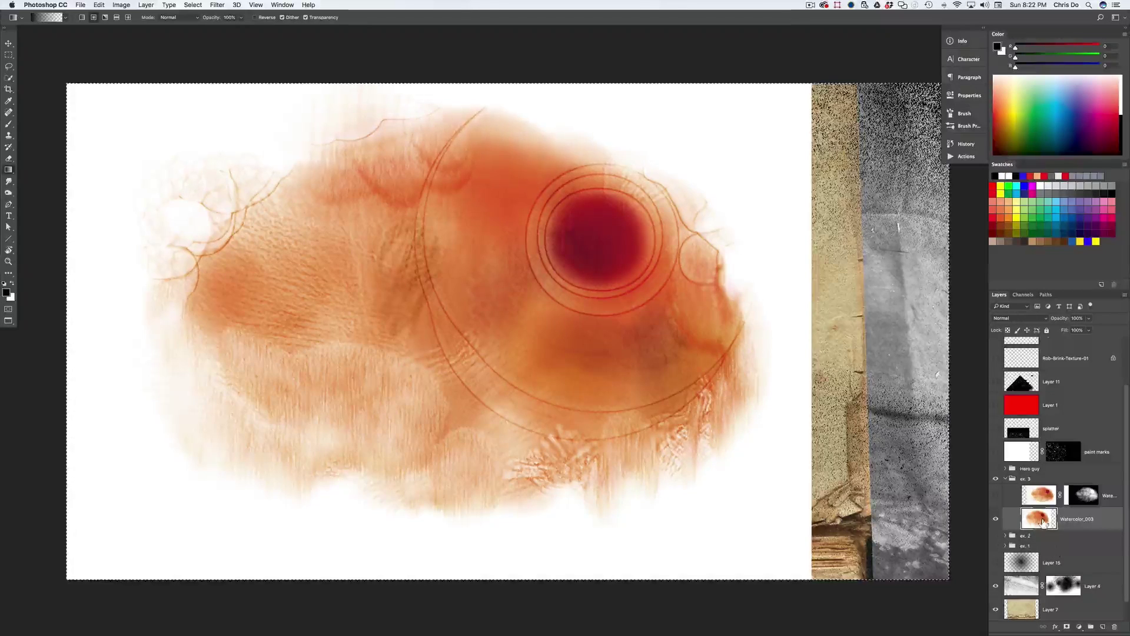
Step: Copy the entire Watercolor_003 artwork and duplicate it onto a new layer directly above the original
key(super+a)
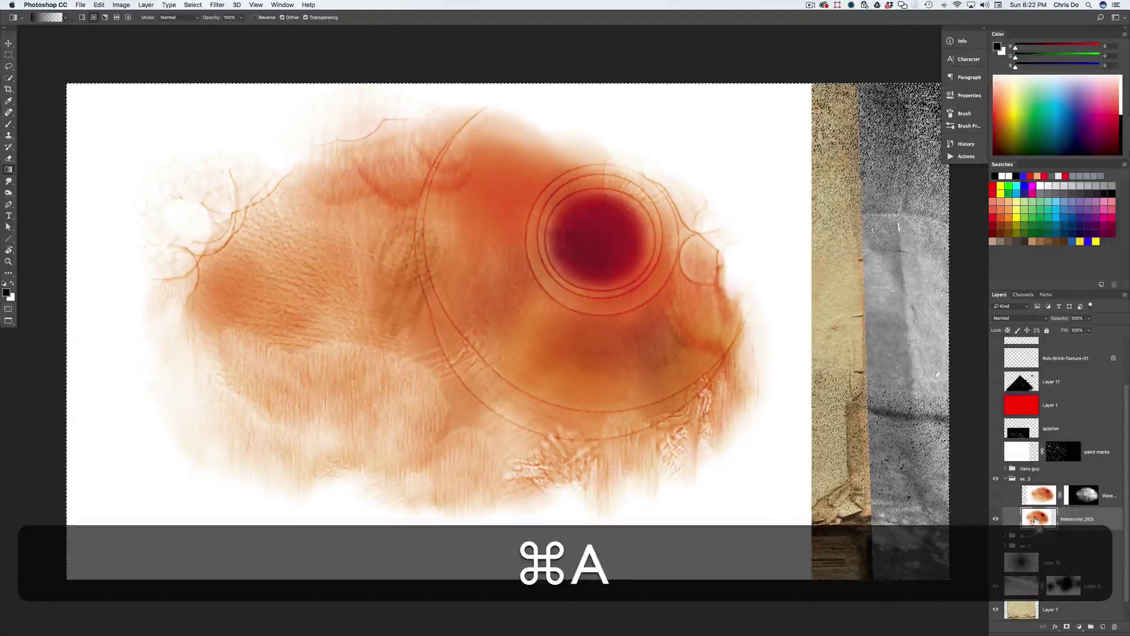
key(super+c)
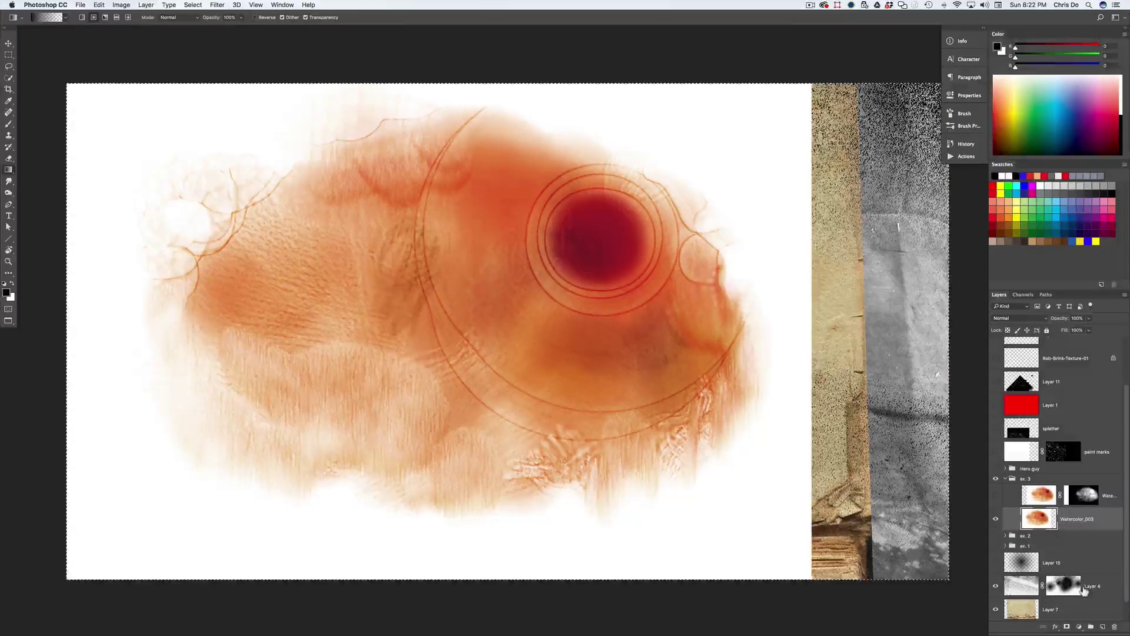
key(super+j)
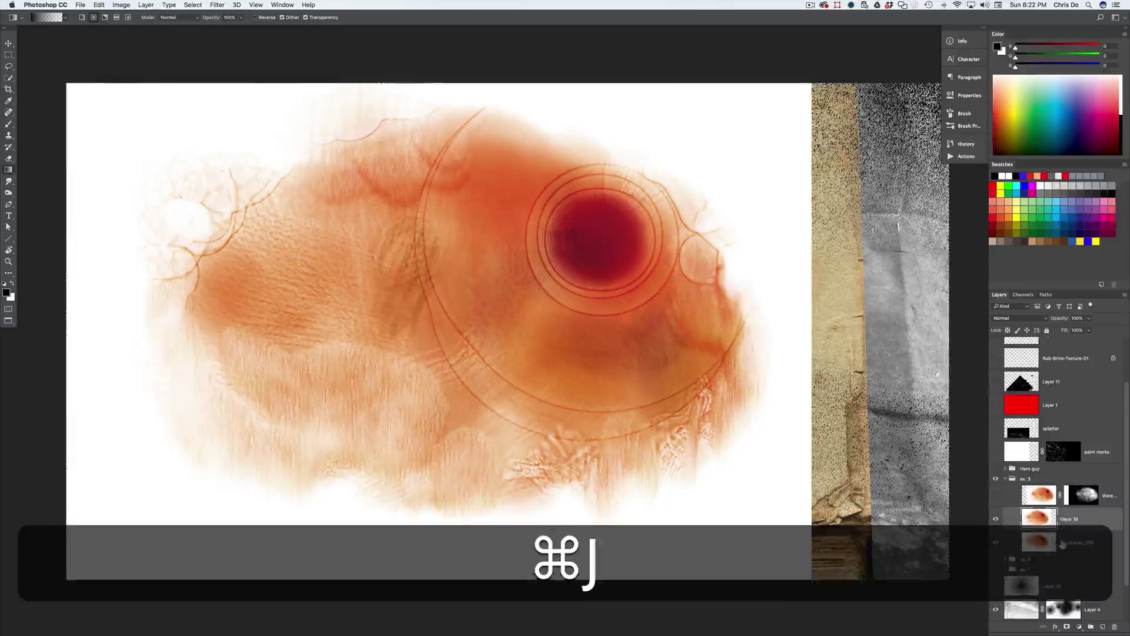
Step: Add a layer mask to the new watercolor duplicate, paste the copied artwork into the mask and deselect
click(1067, 626)
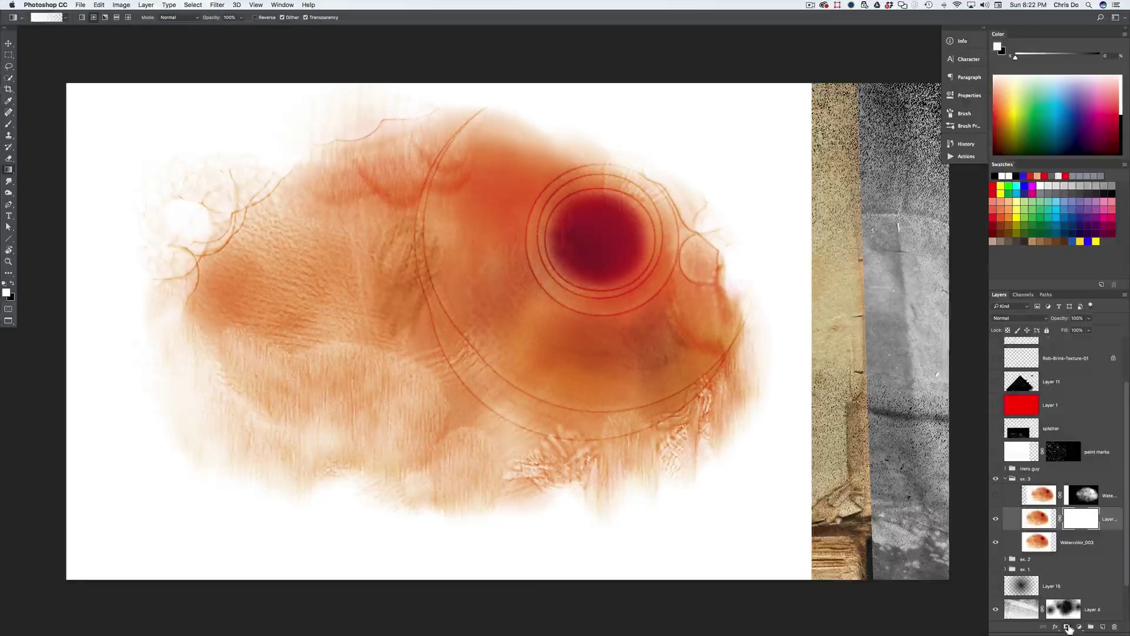
alt+click(1081, 522)
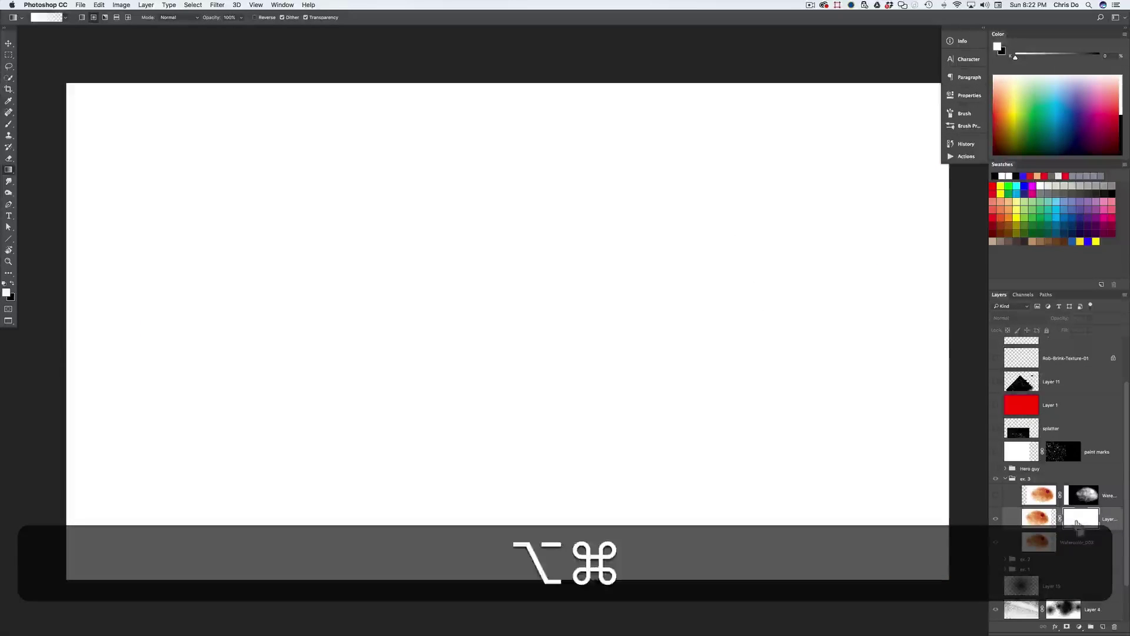
key(super+v)
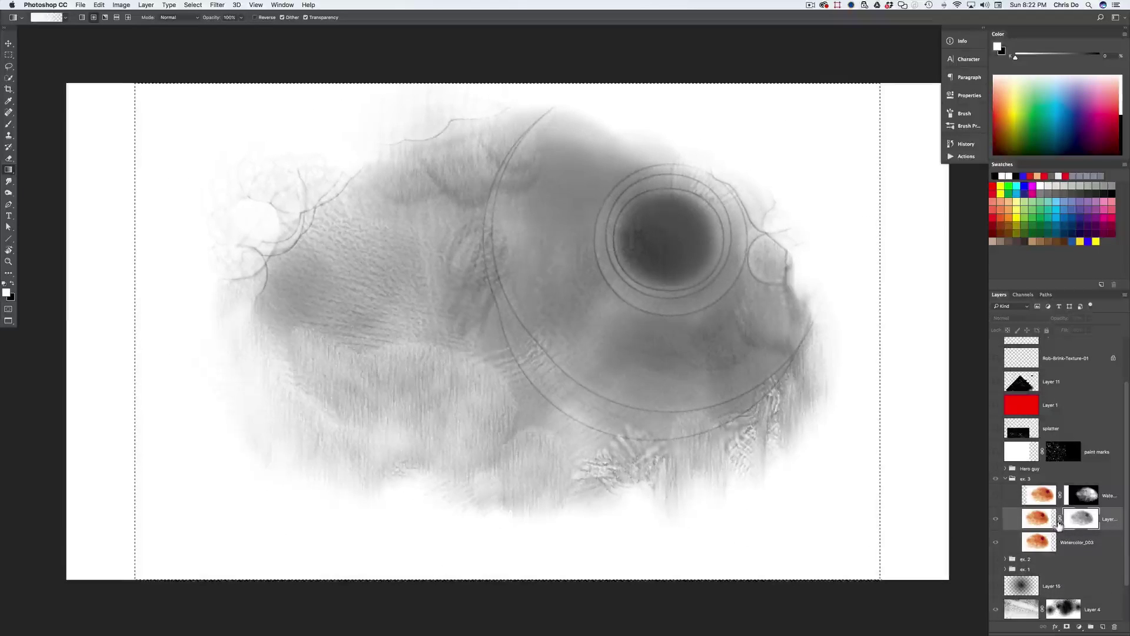
key(super+d)
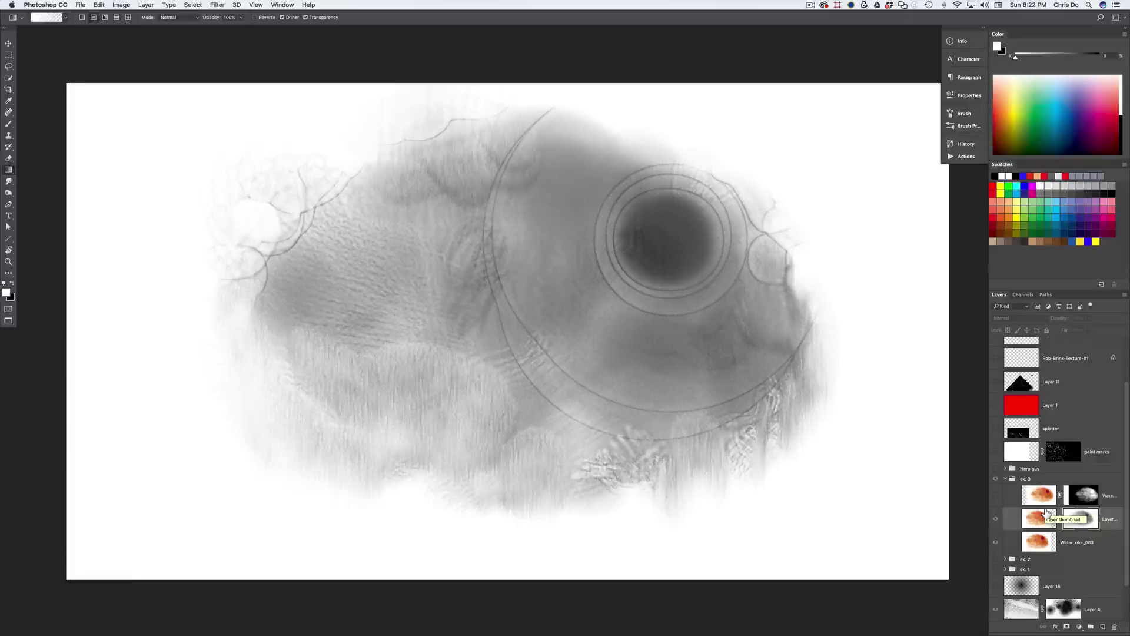
Step: Invert the pasted mask and hide Watercolor_003 to view the masked duplicate over the paper texture
key(super+i)
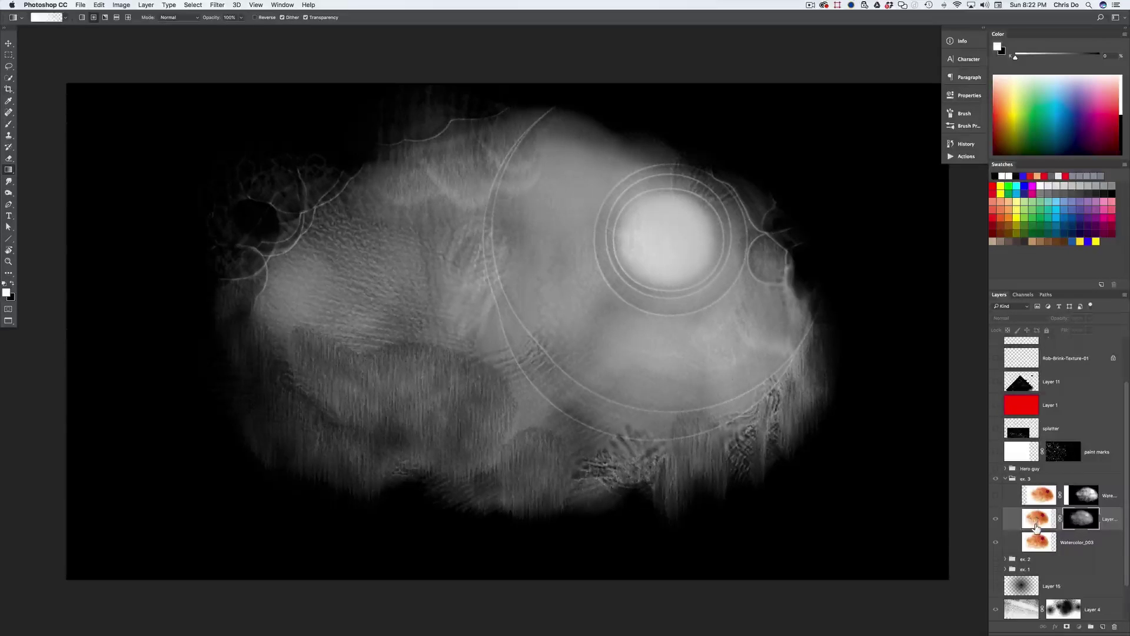
click(1037, 521)
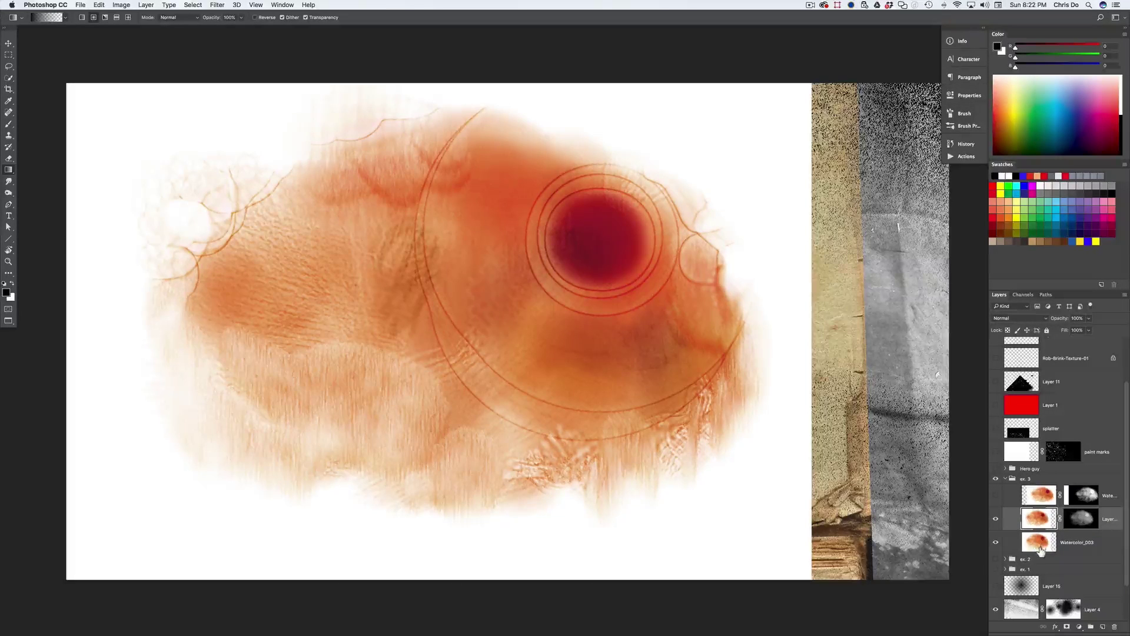
click(997, 542)
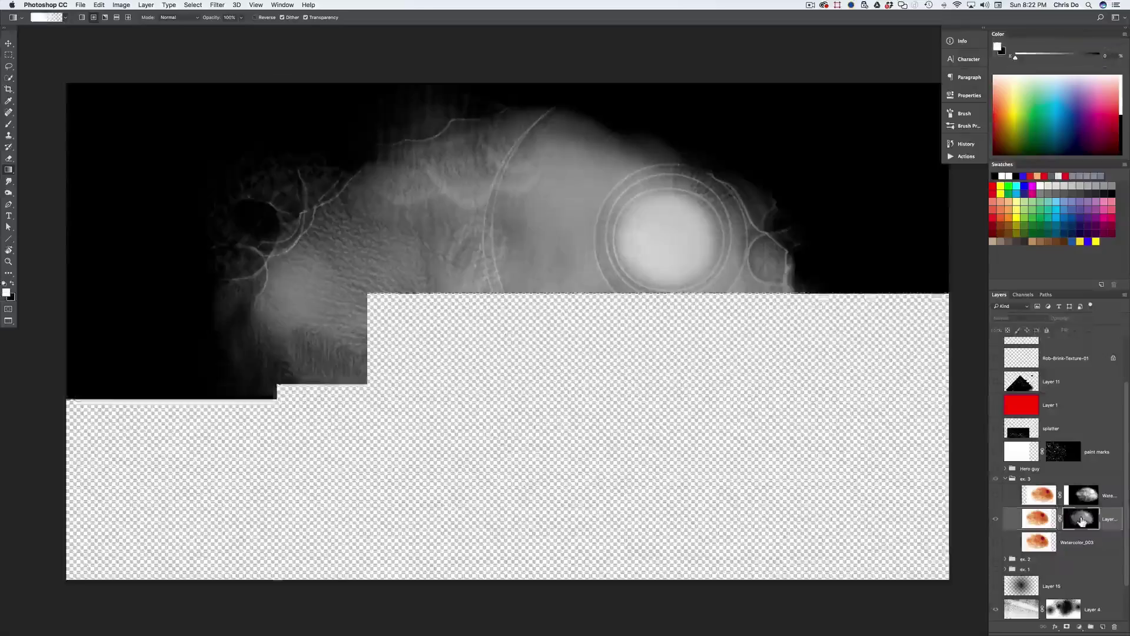
alt+click(1077, 523)
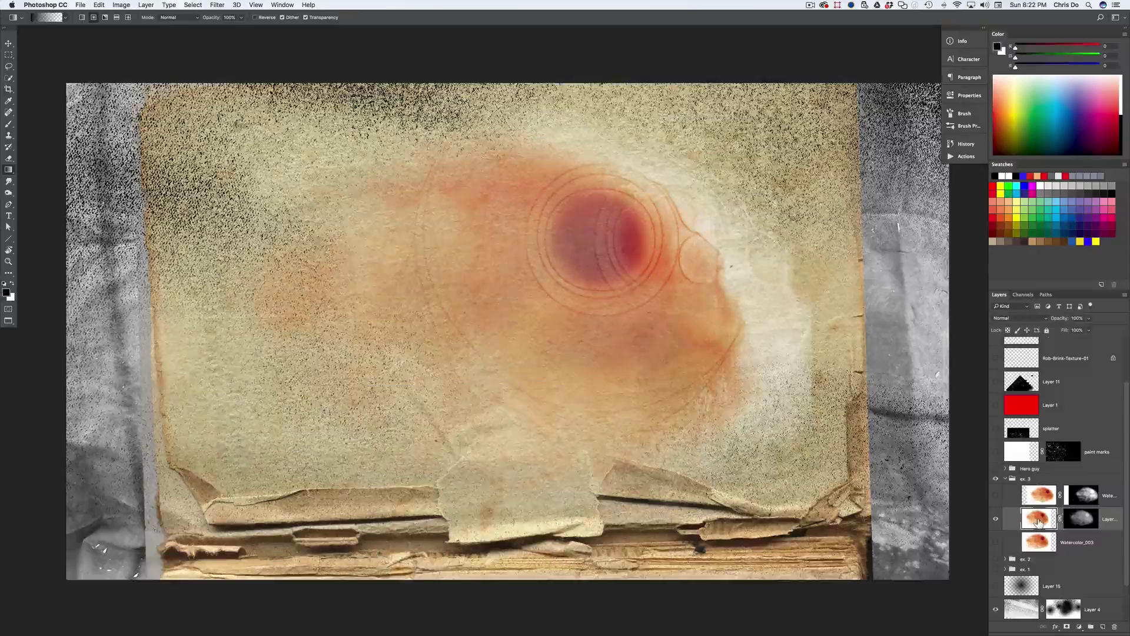
click(1039, 521)
Step: Increase the contrast of the duplicate's mask with Levels, setting the input black to 12, midtone to 0.53 and white to 155
click(1078, 522)
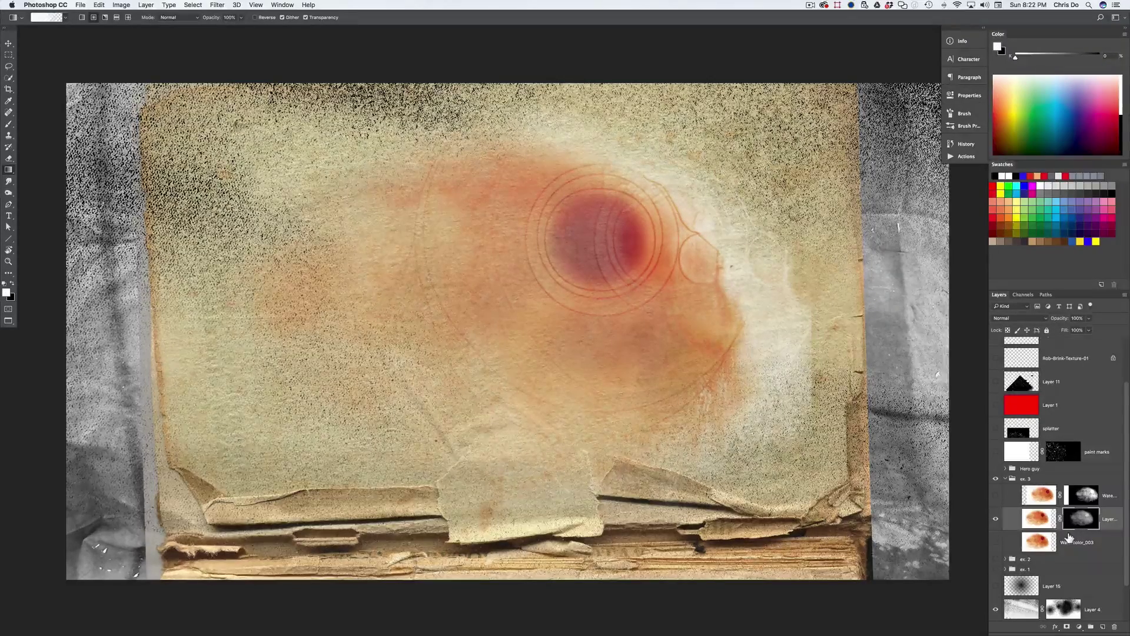
key(super+l)
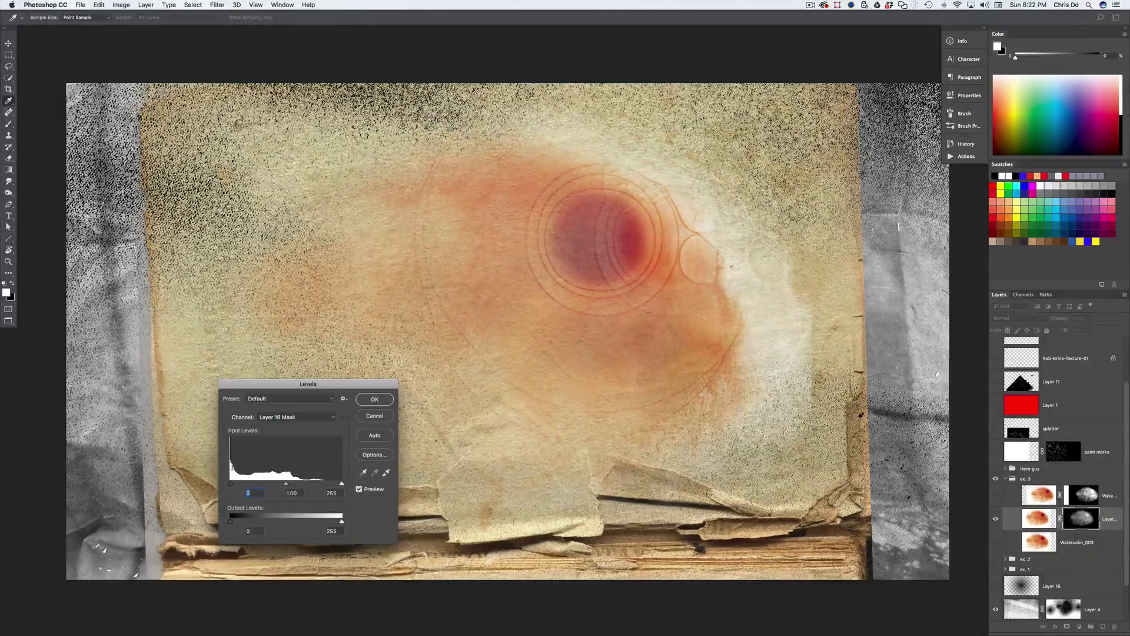
drag(368, 381, 860, 427)
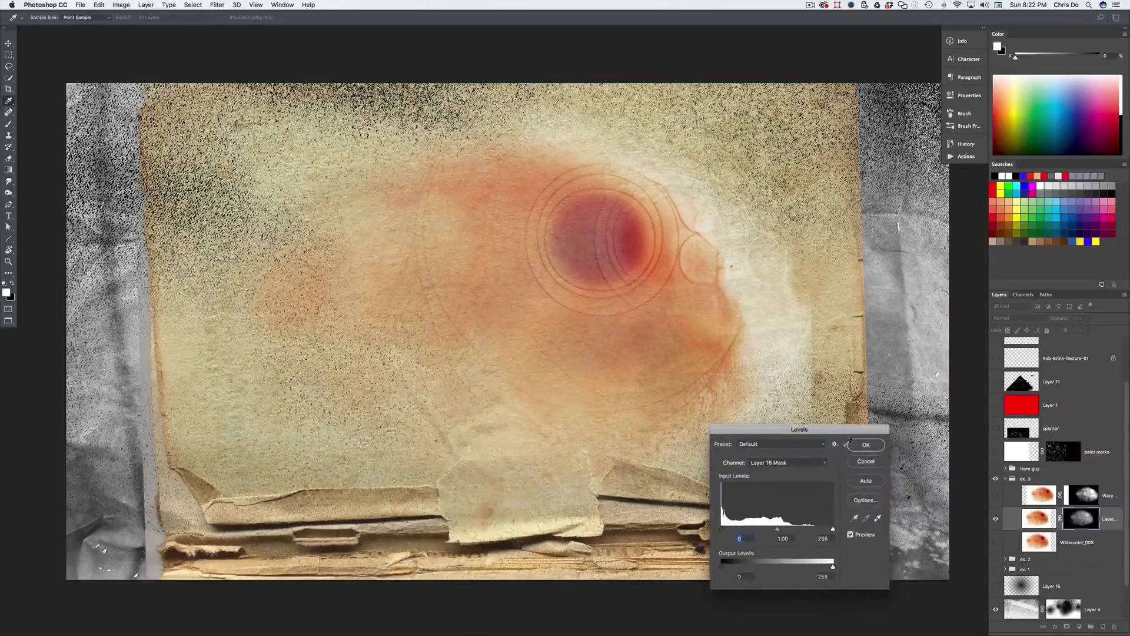
drag(833, 531, 790, 531)
mouse_move(721, 529)
mouse_down()
mouse_move(760, 532)
mouse_move(743, 531)
mouse_up()
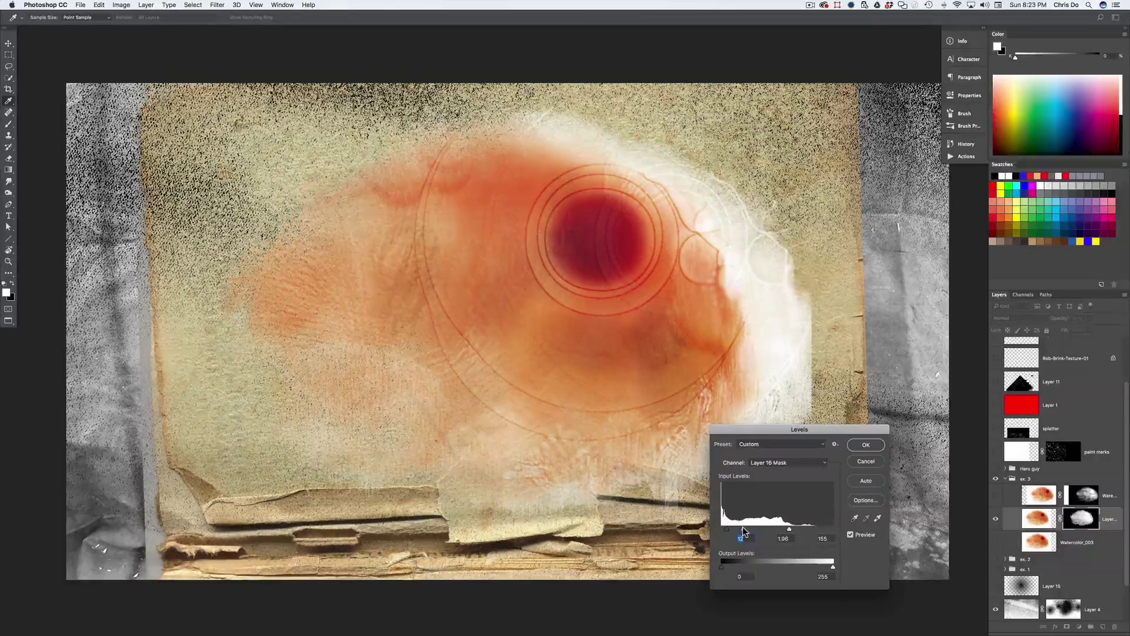
drag(745, 531, 770, 531)
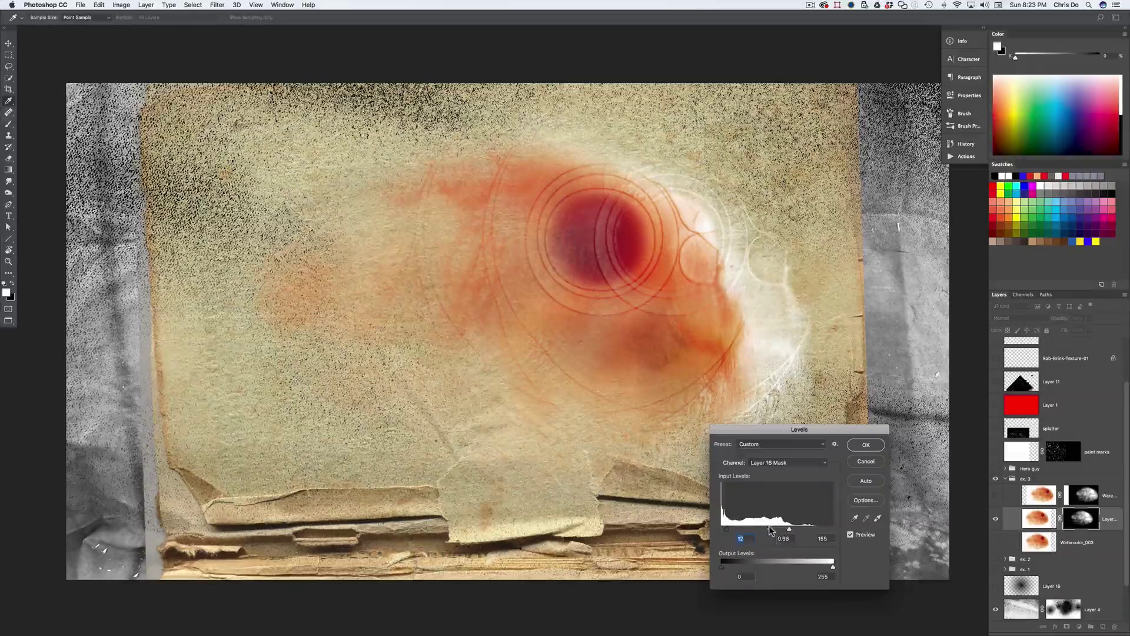
key(Tab)
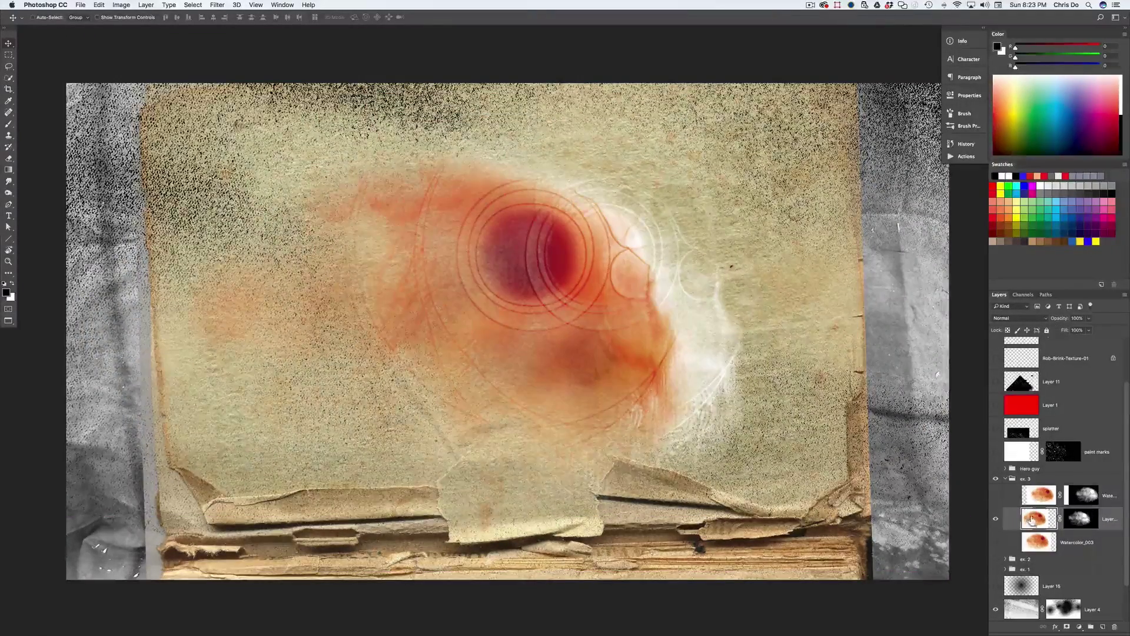
Step: Try the Multiply and Screen blend modes on the masked watercolor duplicate and return it to Normal
click(1010, 318)
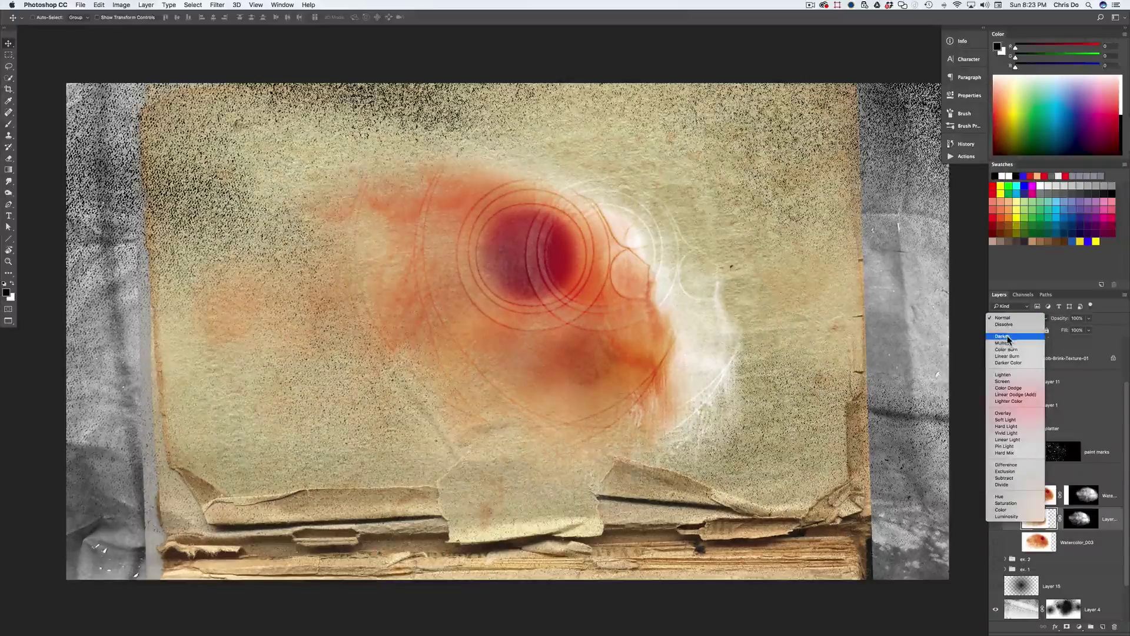
click(1021, 350)
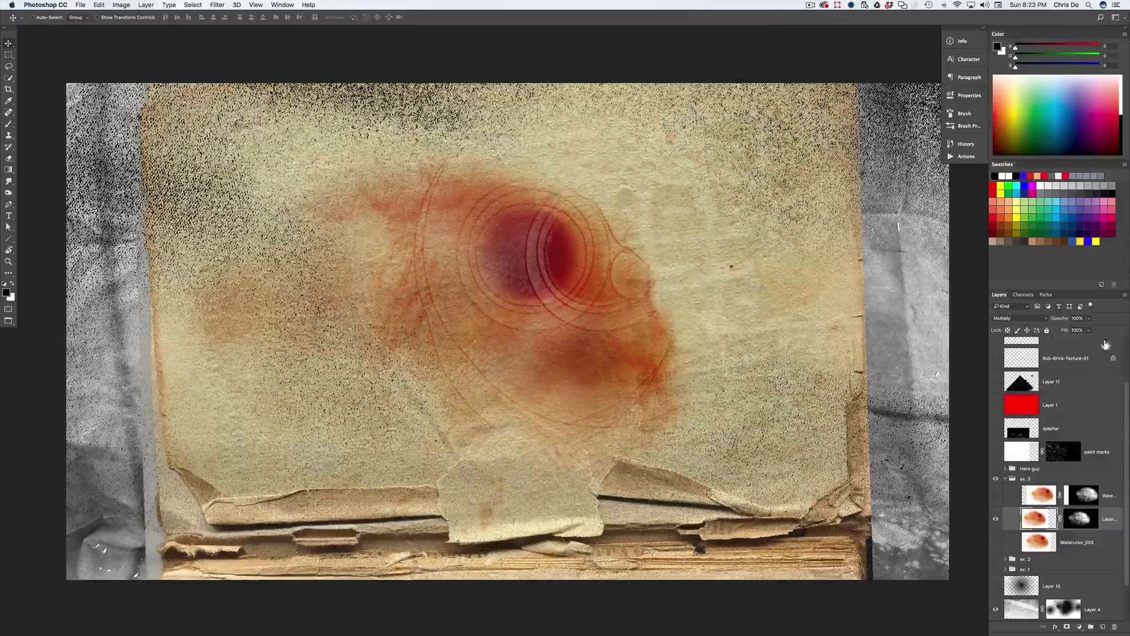
click(1022, 318)
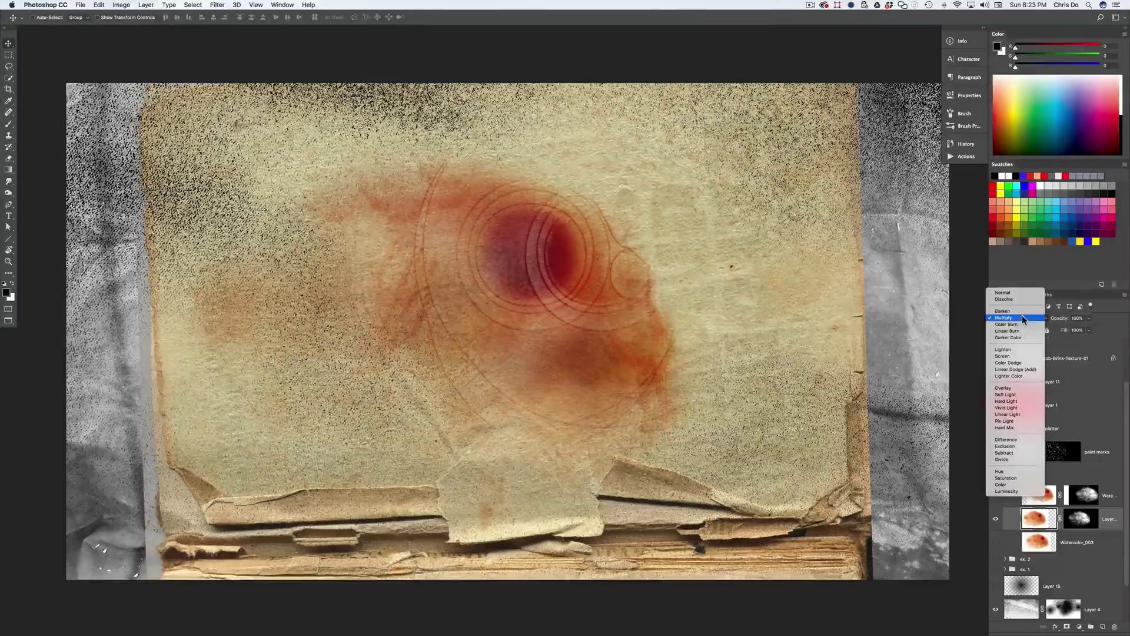
click(1026, 356)
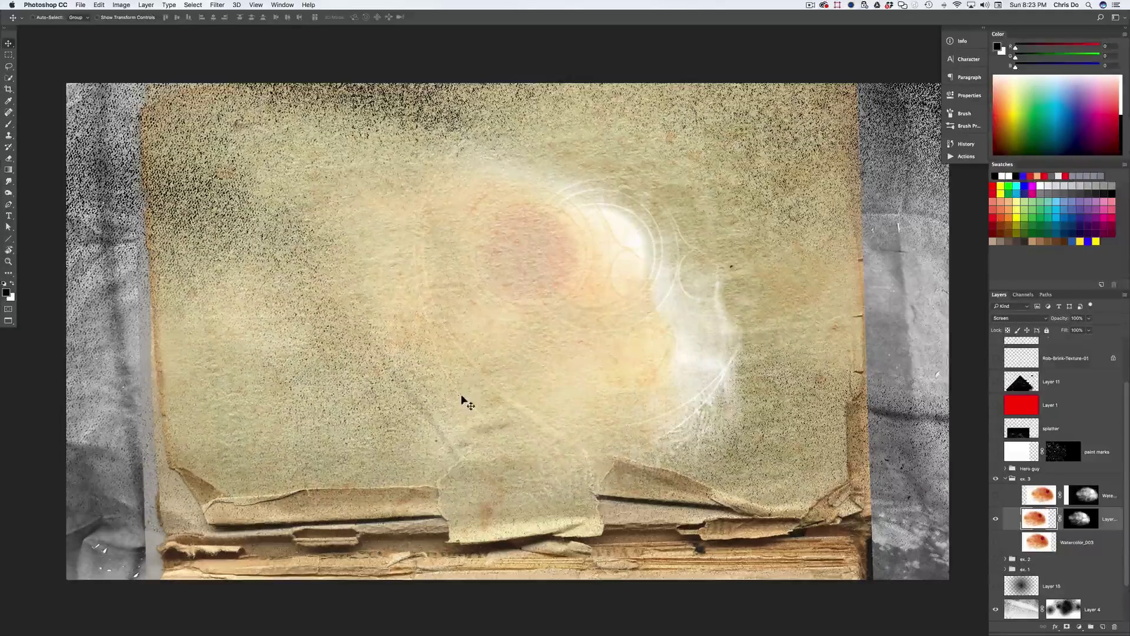
click(1006, 318)
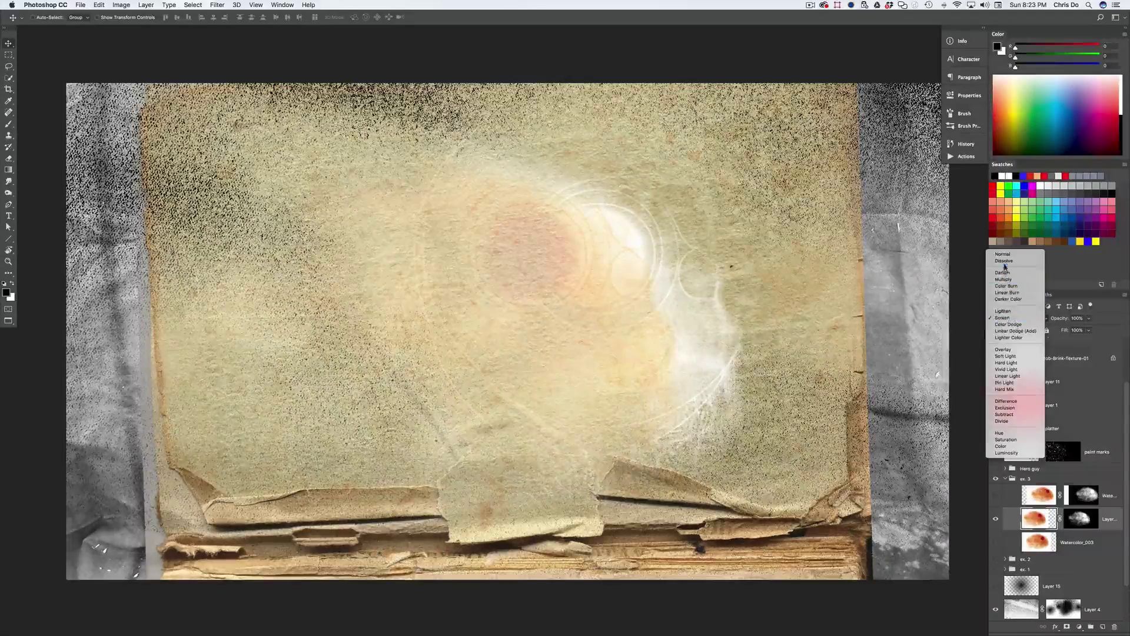
click(1008, 253)
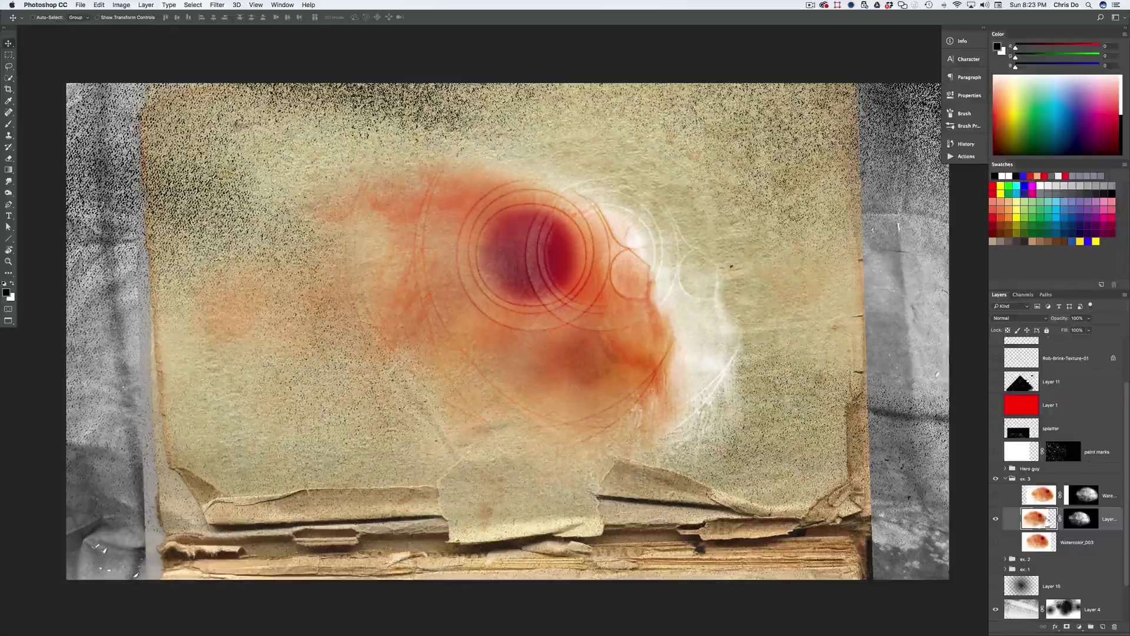